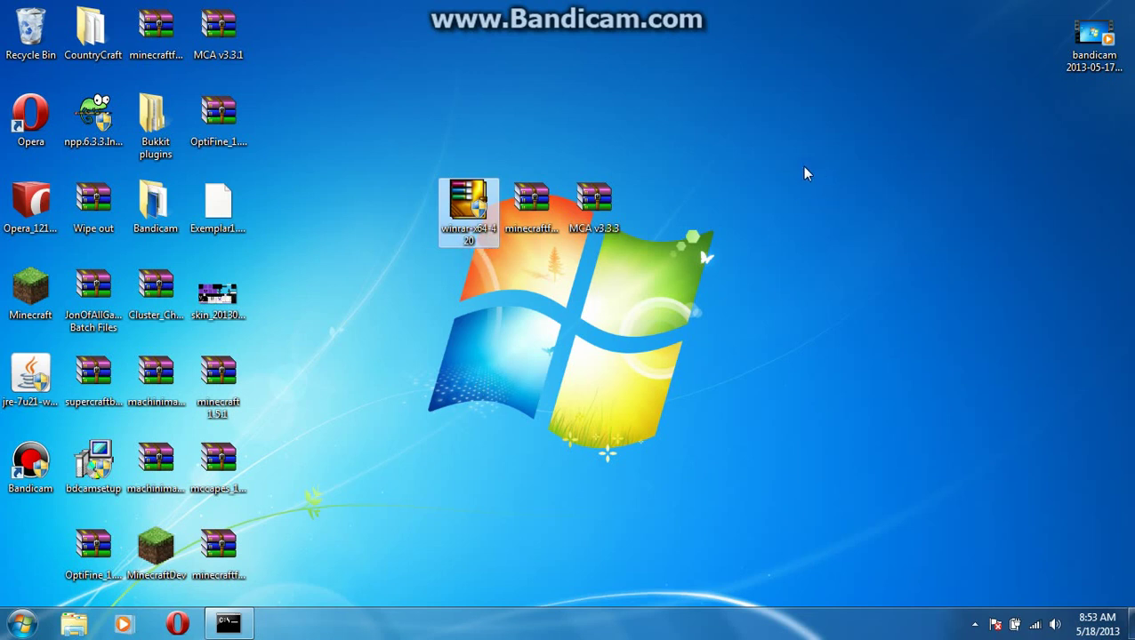
drag(719, 172, 615, 293)
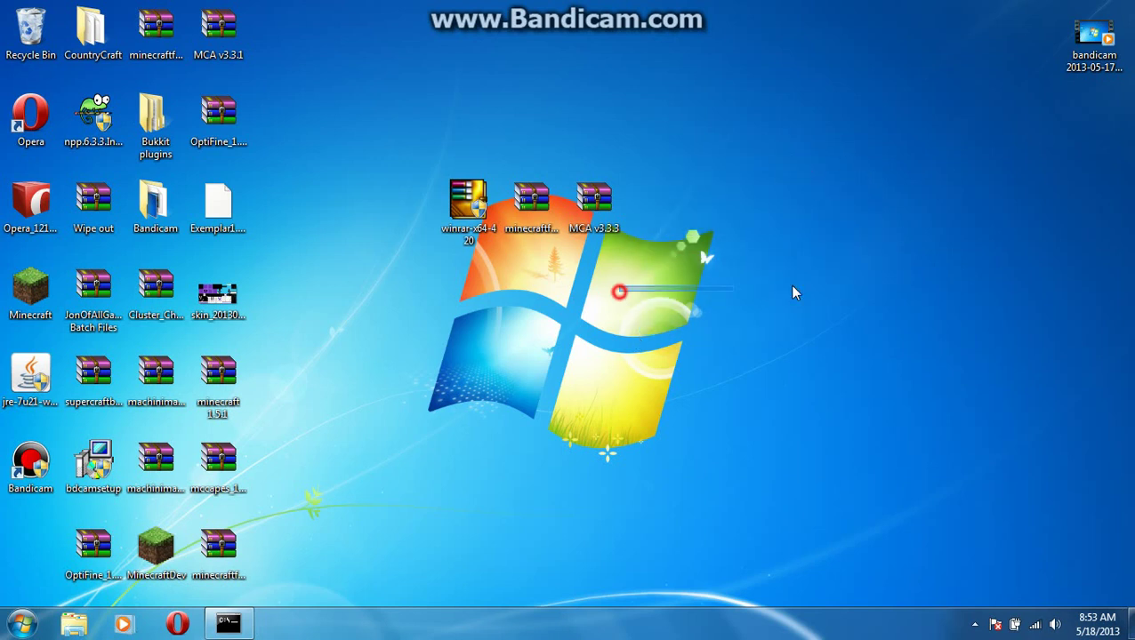
mouse_move(811, 156)
mouse_down()
mouse_move(651, 259)
mouse_move(633, 306)
mouse_move(831, 173)
mouse_move(676, 193)
mouse_move(647, 334)
mouse_move(775, 174)
mouse_move(746, 169)
mouse_move(645, 324)
mouse_move(810, 162)
mouse_move(800, 143)
mouse_up()
drag(799, 140, 633, 293)
drag(806, 152, 626, 351)
mouse_move(640, 326)
mouse_down()
mouse_move(806, 284)
mouse_move(797, 142)
mouse_move(644, 329)
mouse_move(639, 313)
mouse_up()
drag(639, 310, 759, 168)
mouse_move(759, 168)
mouse_down()
mouse_move(669, 174)
mouse_move(625, 309)
mouse_move(807, 307)
mouse_move(786, 178)
mouse_move(770, 166)
mouse_up()
drag(770, 166, 716, 172)
drag(717, 172, 607, 313)
drag(607, 313, 770, 167)
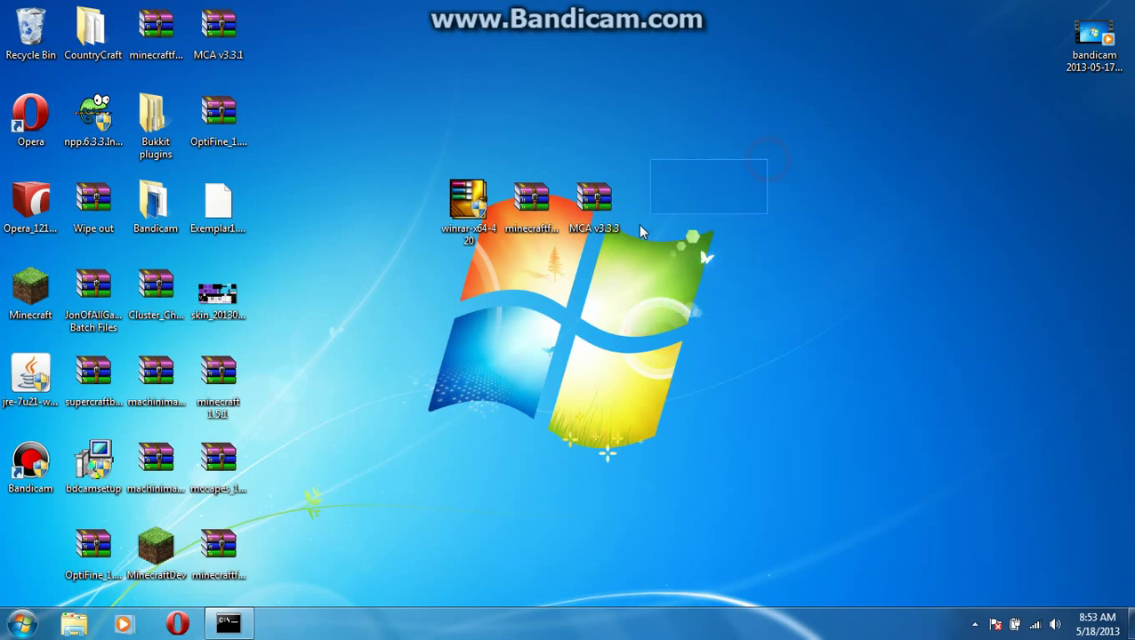
drag(638, 299, 900, 154)
drag(896, 109, 774, 273)
drag(860, 117, 923, 325)
drag(1014, 338, 994, 429)
drag(1042, 203, 983, 337)
drag(992, 167, 865, 274)
click(228, 369)
click(373, 367)
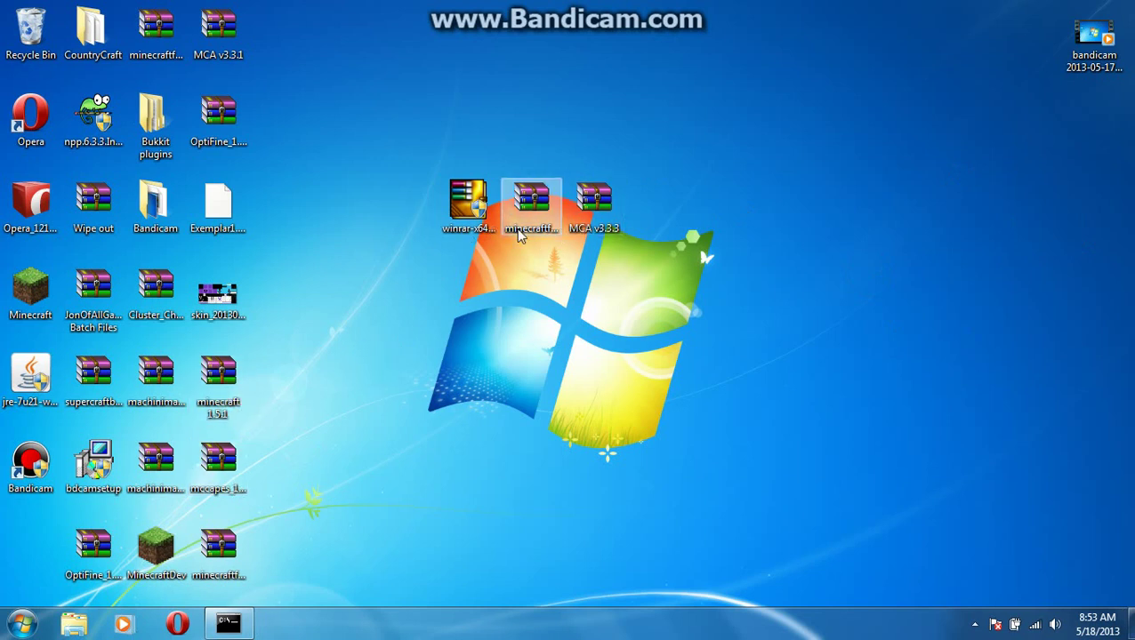
drag(672, 119, 483, 296)
click(748, 99)
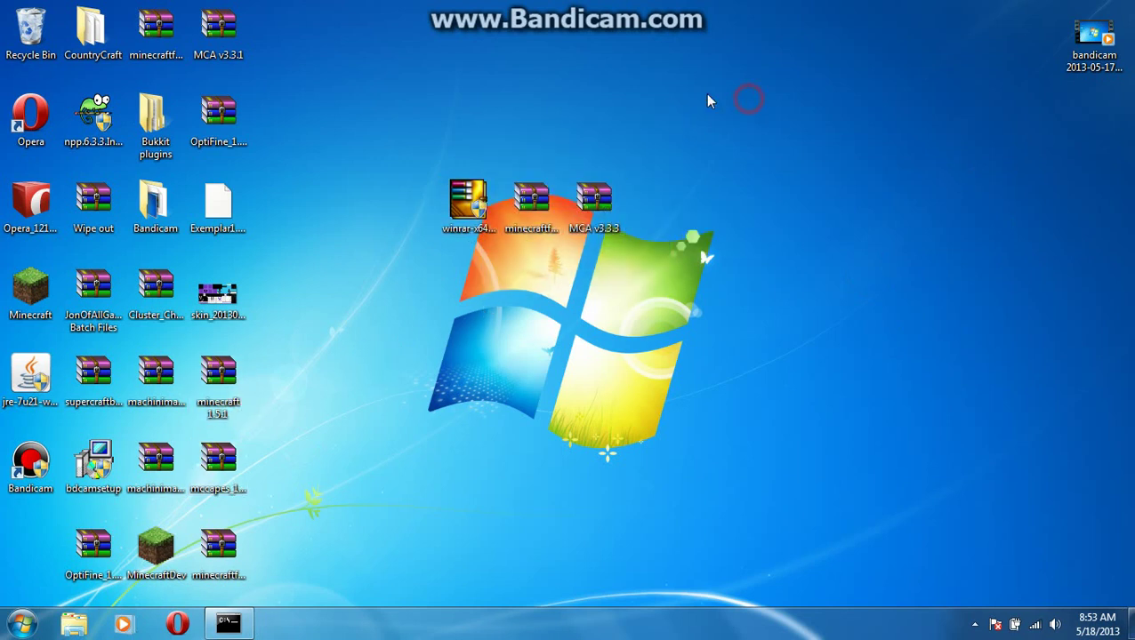
mouse_move(470, 211)
mouse_down()
mouse_move(479, 222)
mouse_move(458, 143)
mouse_move(473, 216)
mouse_up()
click(468, 212)
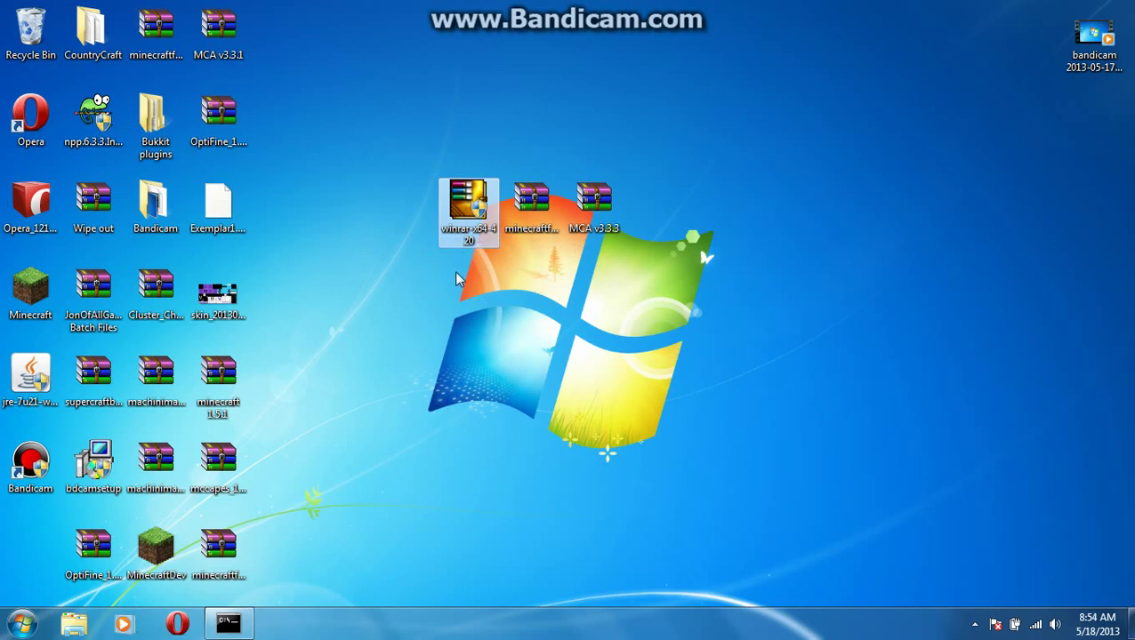
- Open the Control Panel and dock its window to one half of the screen
click(22, 624)
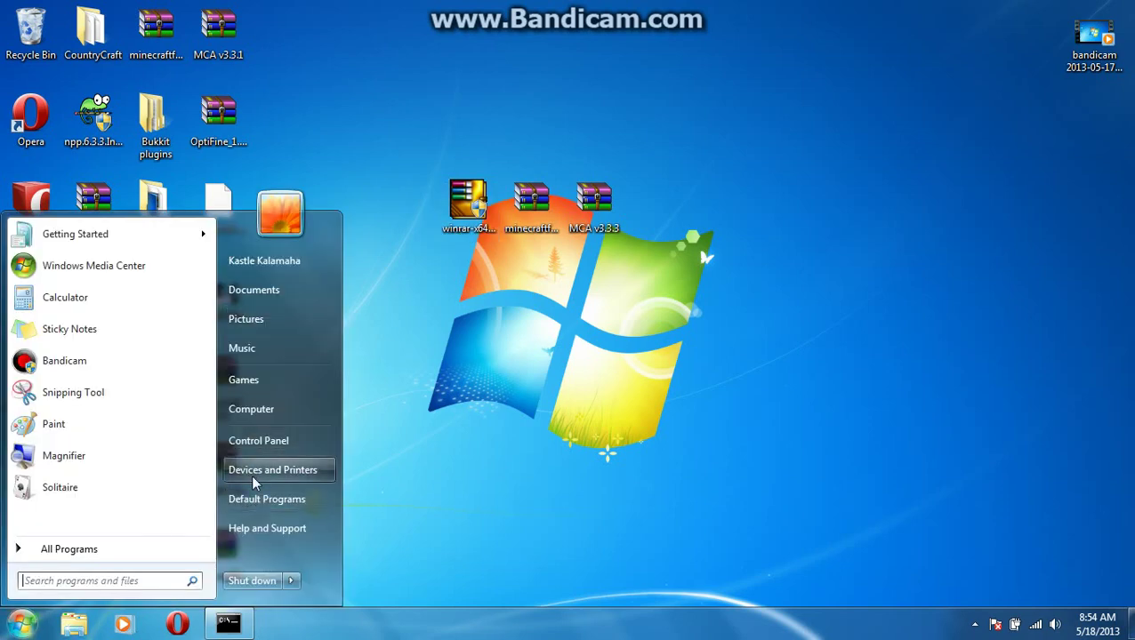
click(258, 440)
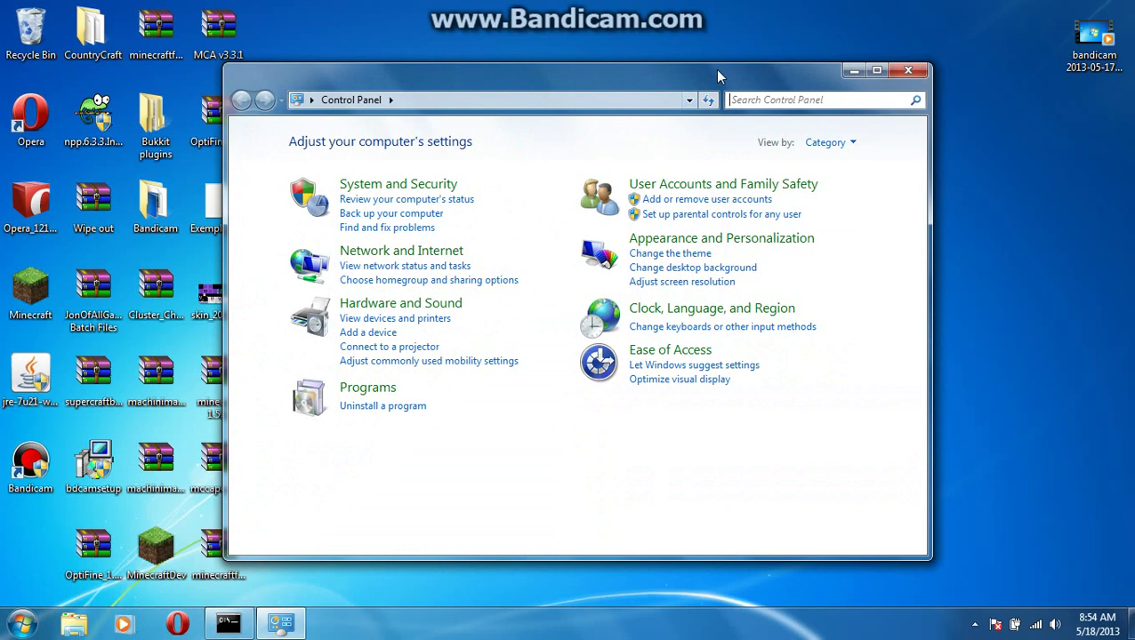
drag(718, 76, 1, 134)
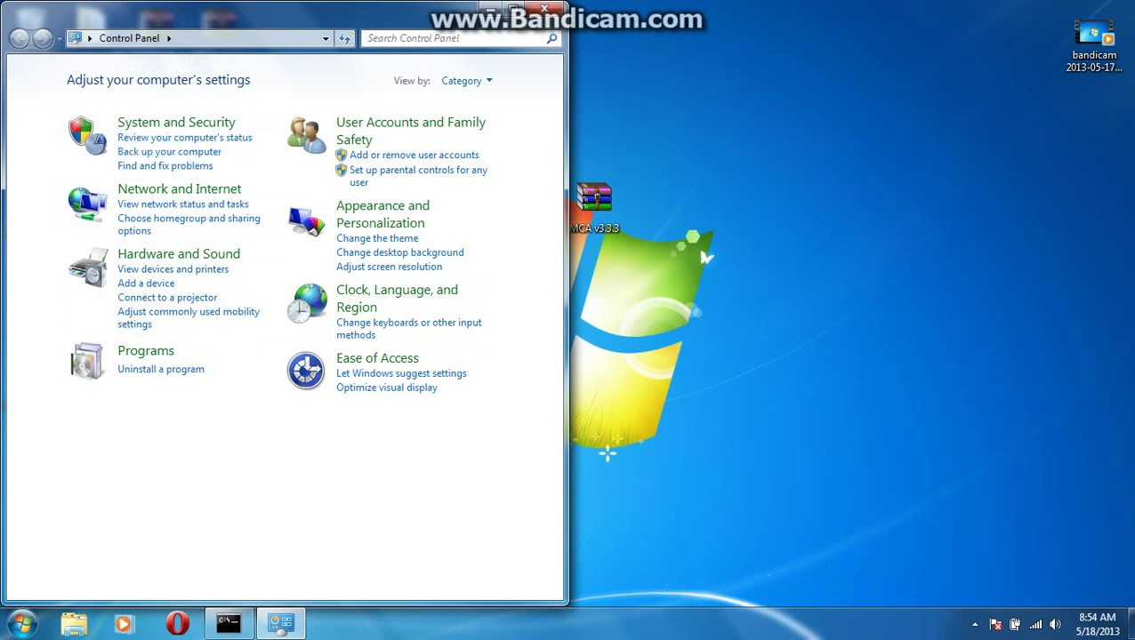
click(1103, 166)
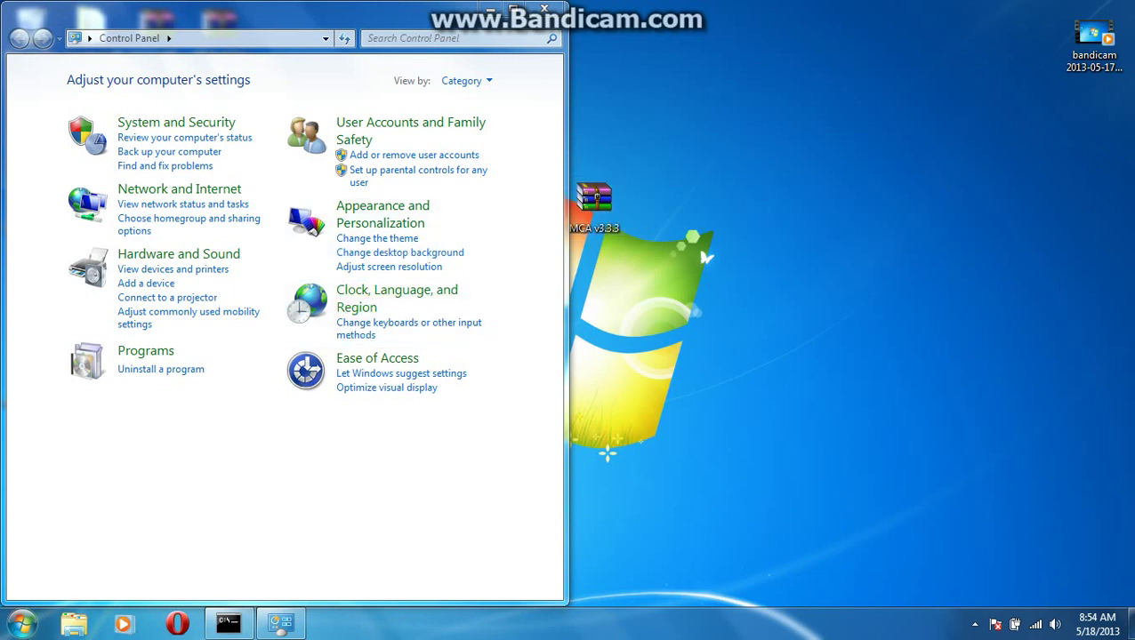
click(22, 620)
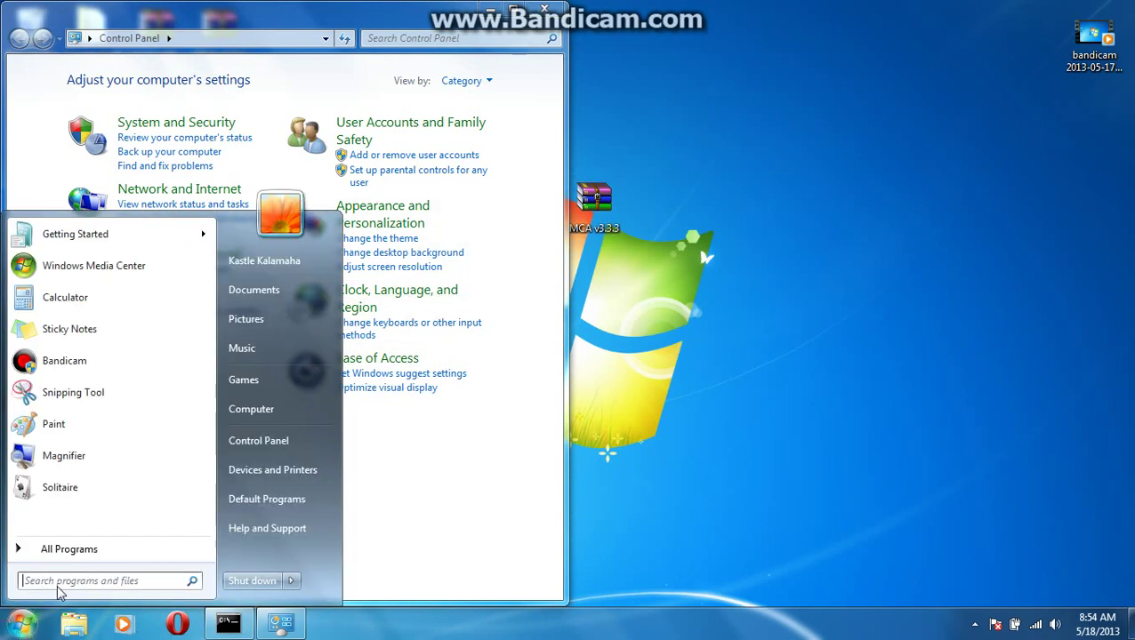
click(755, 474)
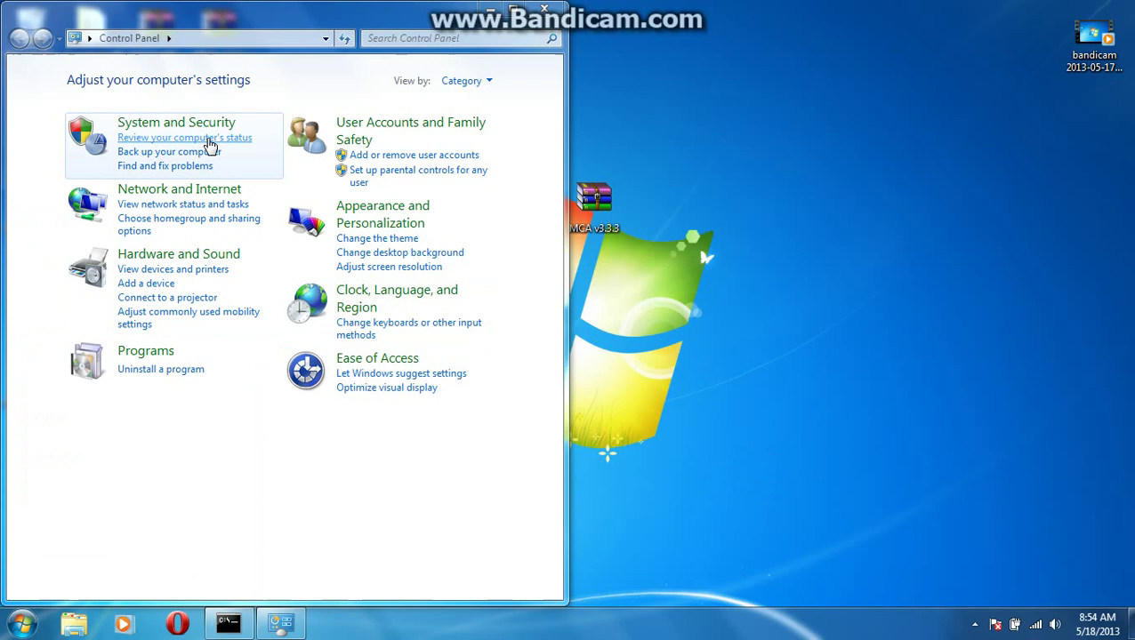
- Check the computer's system type on the System page under System and Security, and close the window
click(208, 132)
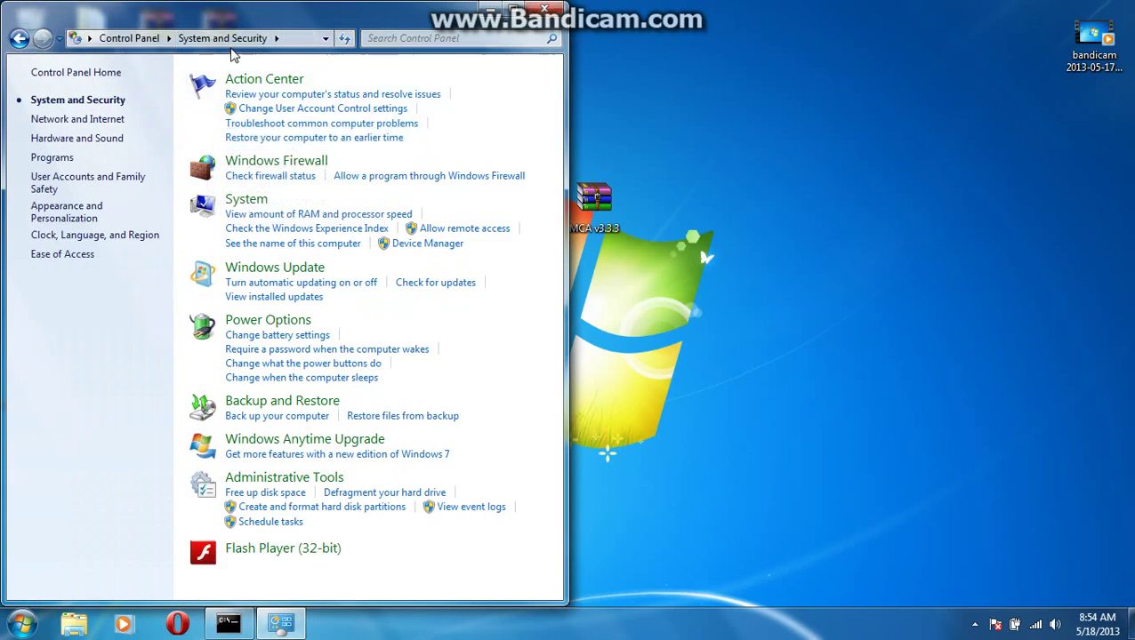
click(246, 201)
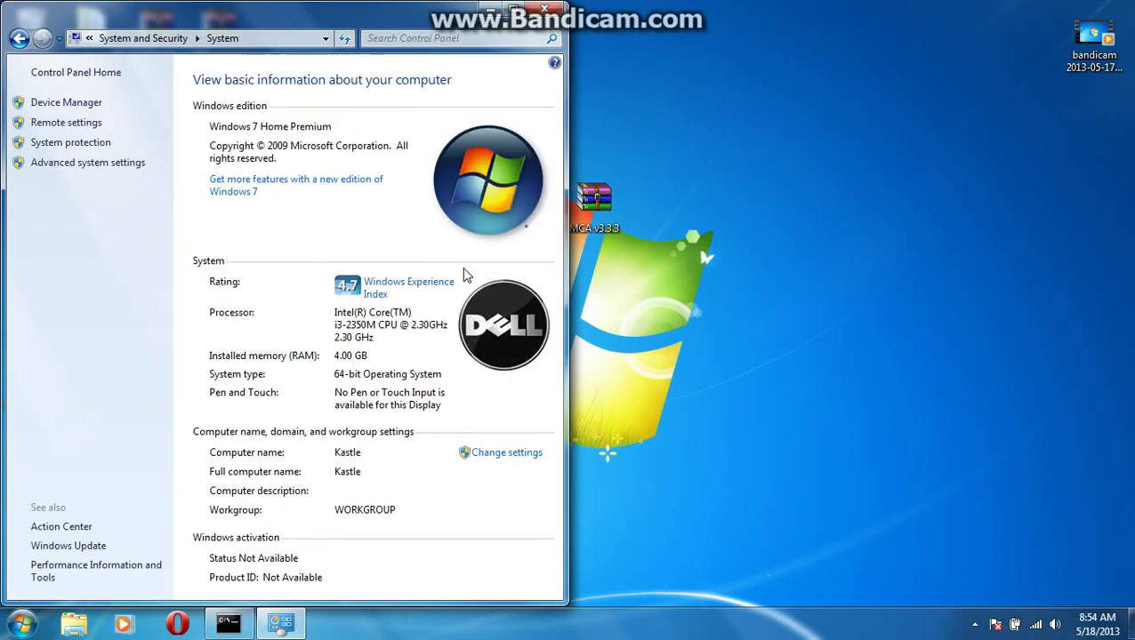
click(321, 380)
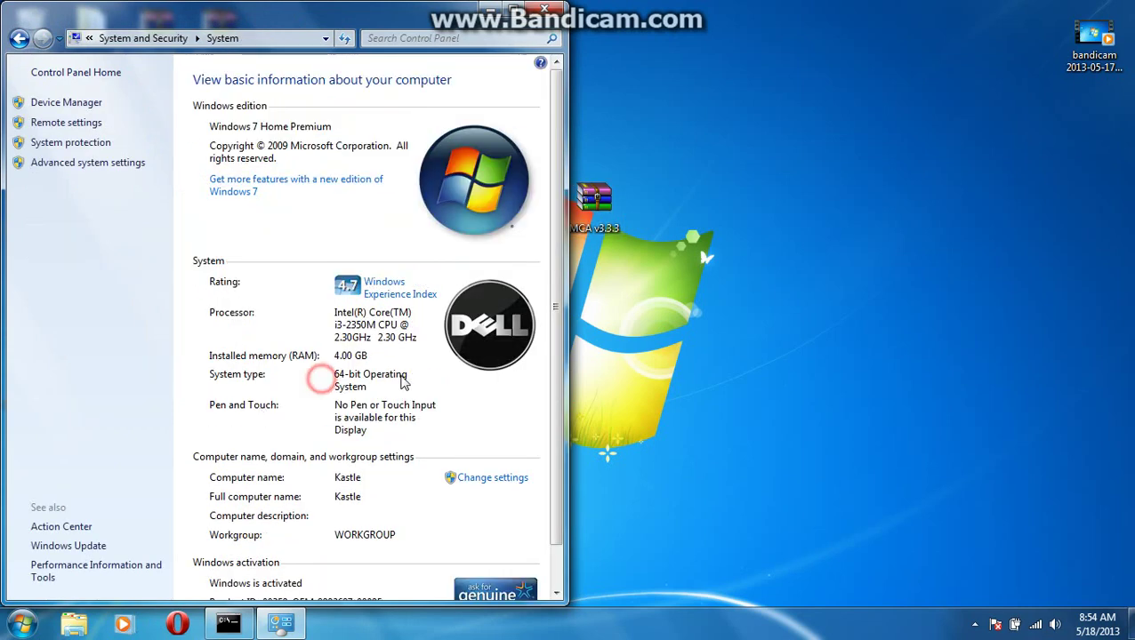
click(418, 374)
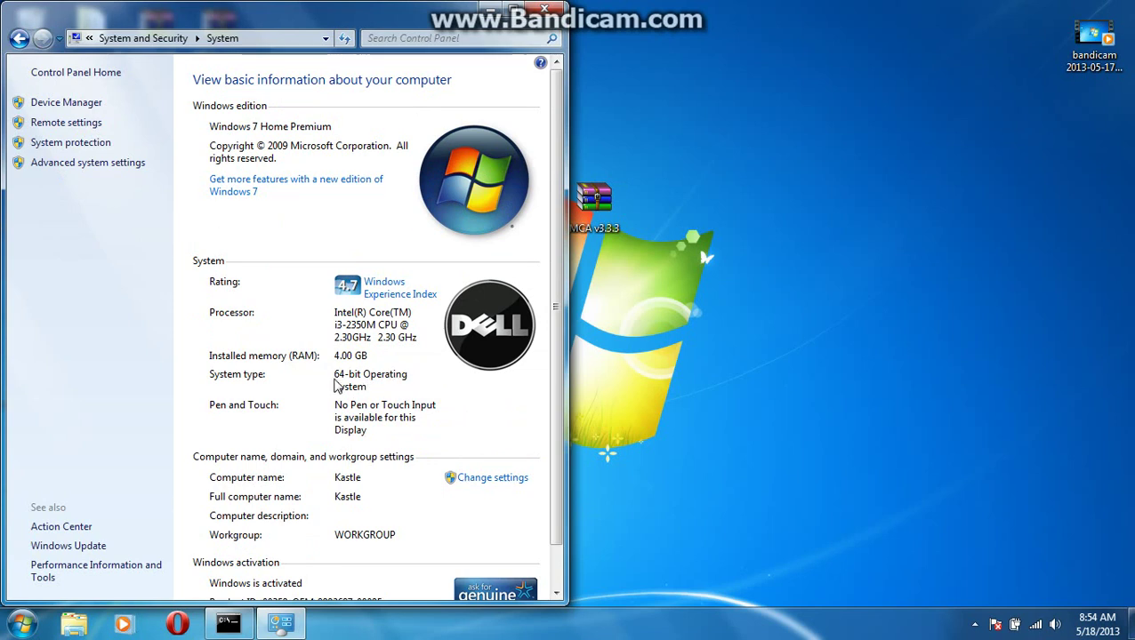
click(371, 375)
click(397, 375)
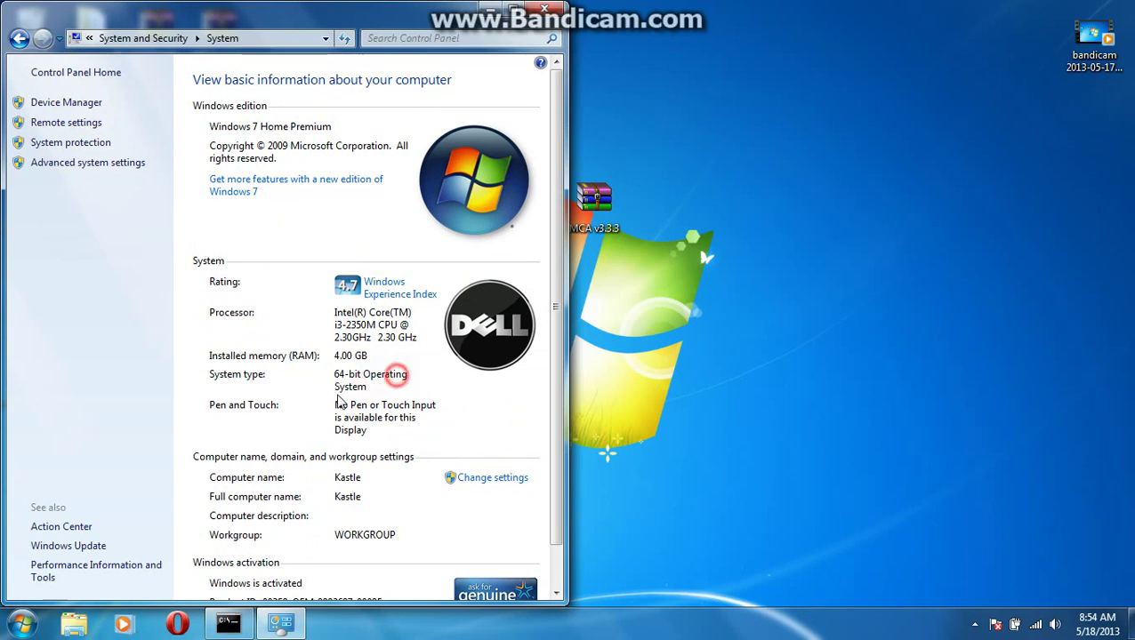
click(335, 397)
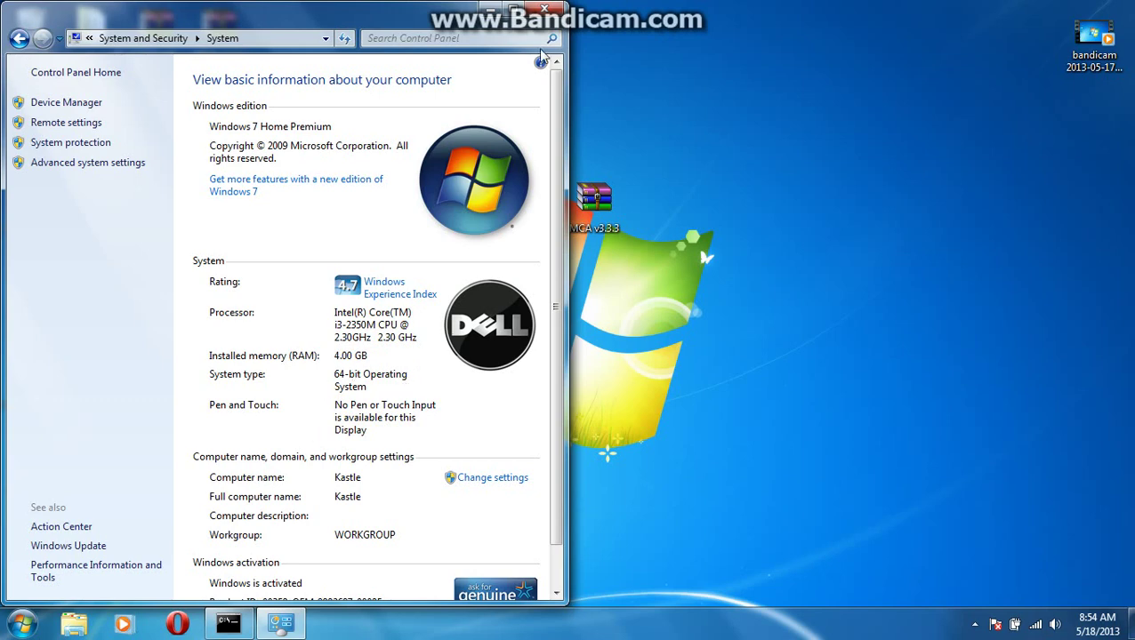
click(543, 9)
- Install WinRAR 4.20 from the winrar-x64-420 installer into C:\Program Files\WinRAR, with JAR files also associated with it
drag(469, 201, 476, 183)
drag(518, 124, 431, 311)
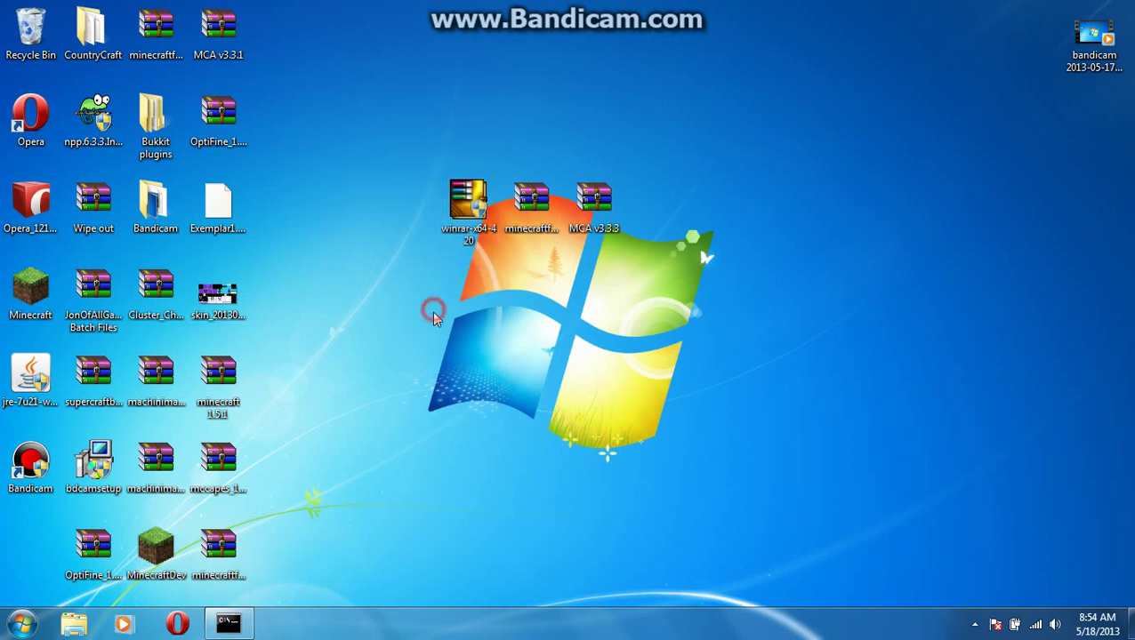
double_click(471, 222)
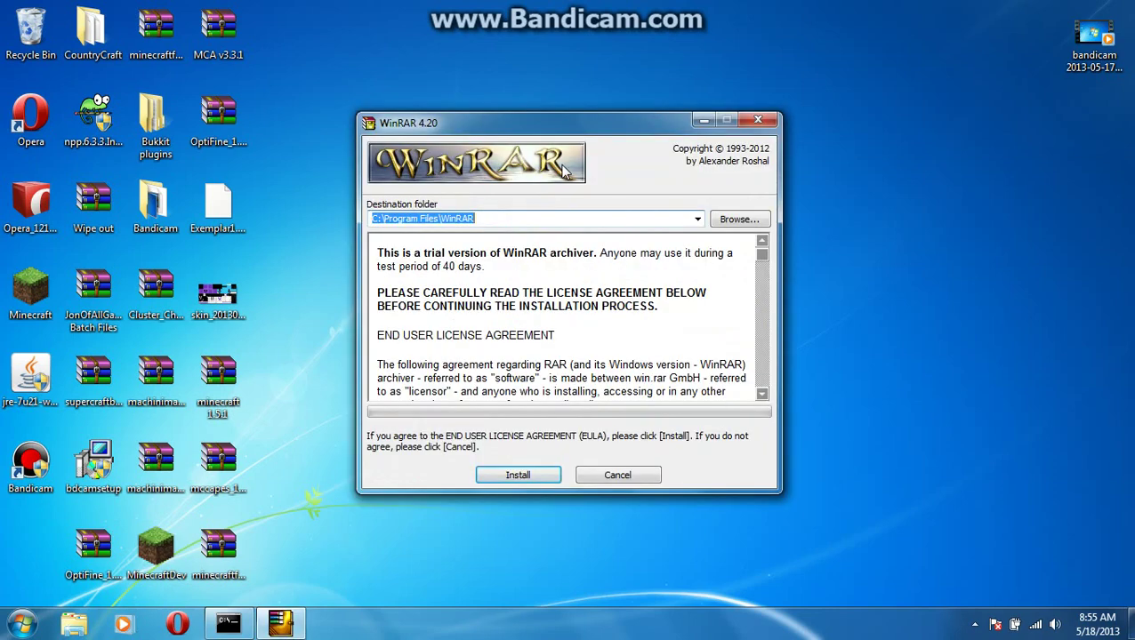
click(498, 480)
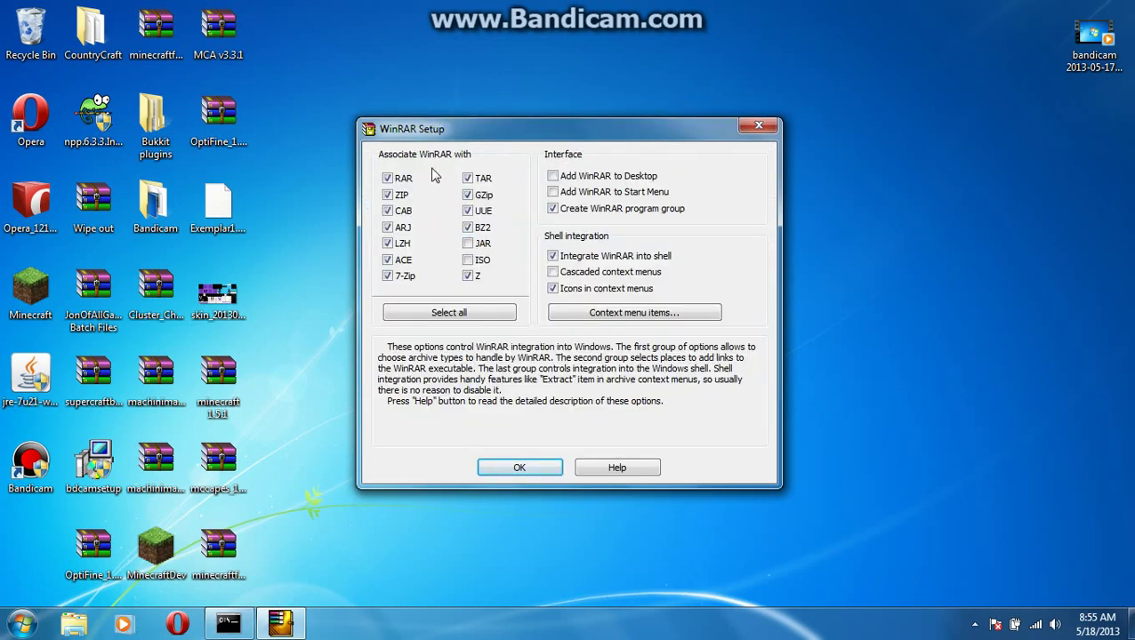
click(472, 245)
click(513, 472)
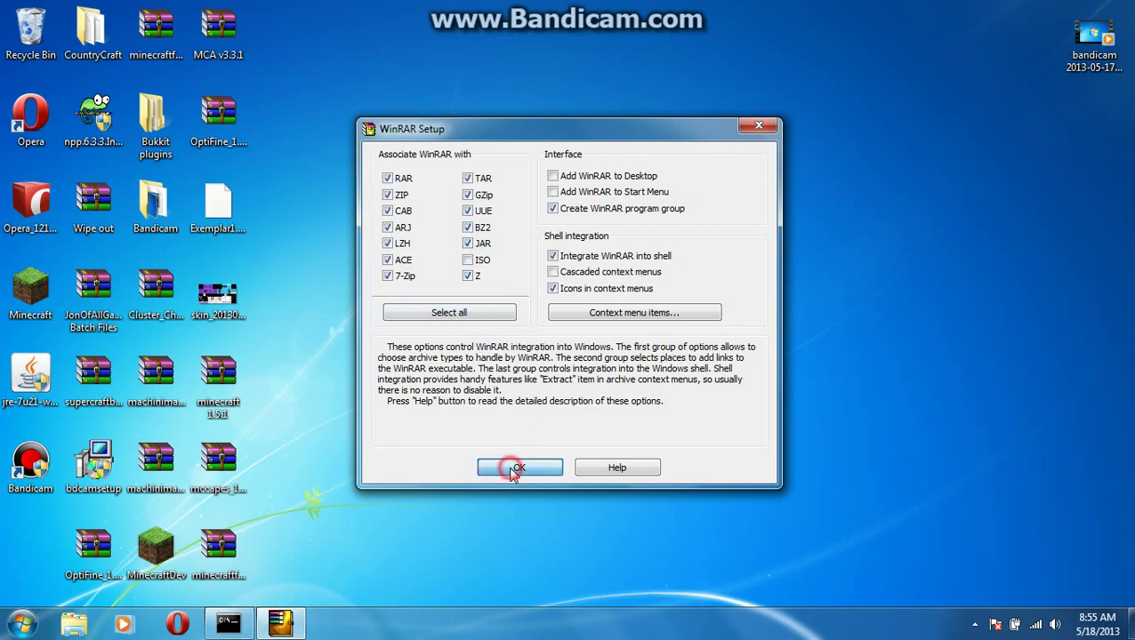
click(564, 471)
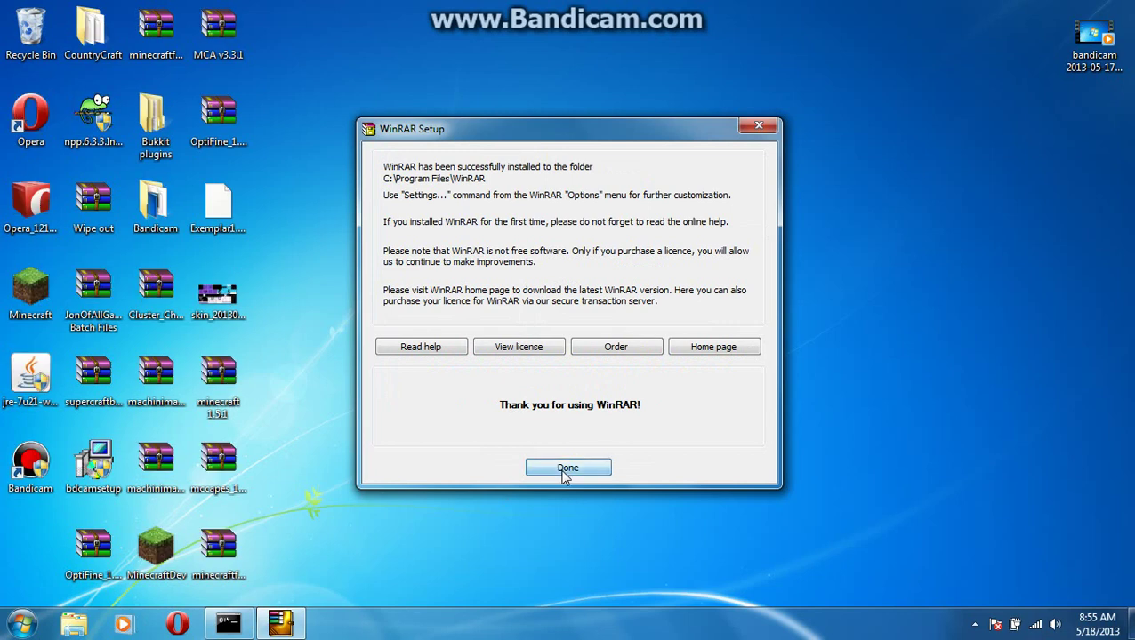
click(706, 92)
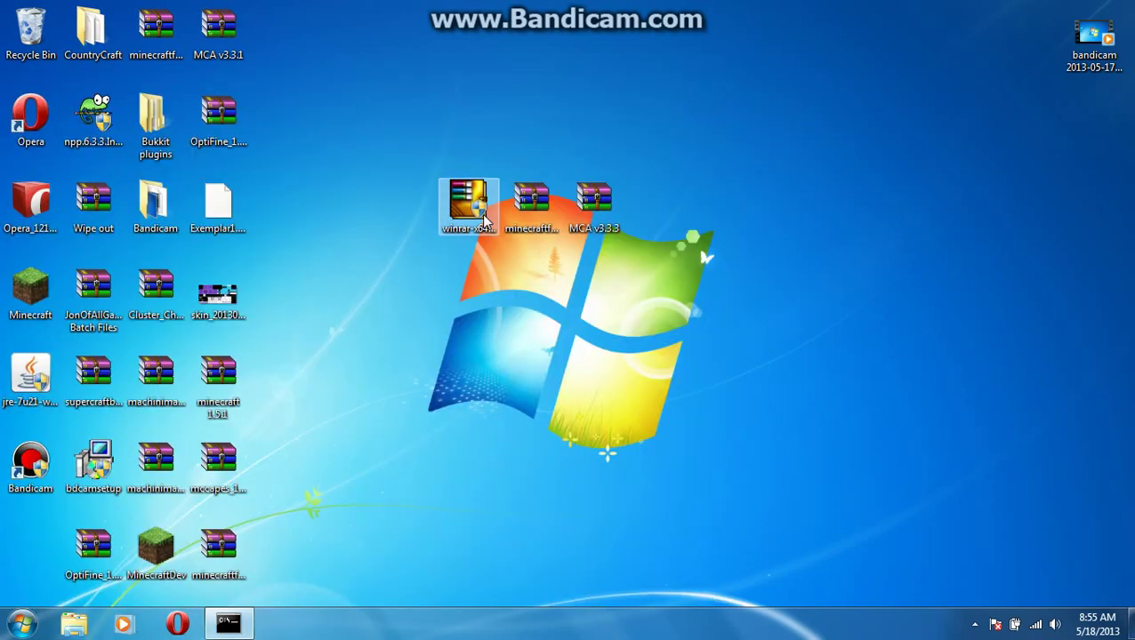
- Move the WinRAR installer icon to the free spot below Bandicam in the first desktop icon column
drag(481, 214, 40, 560)
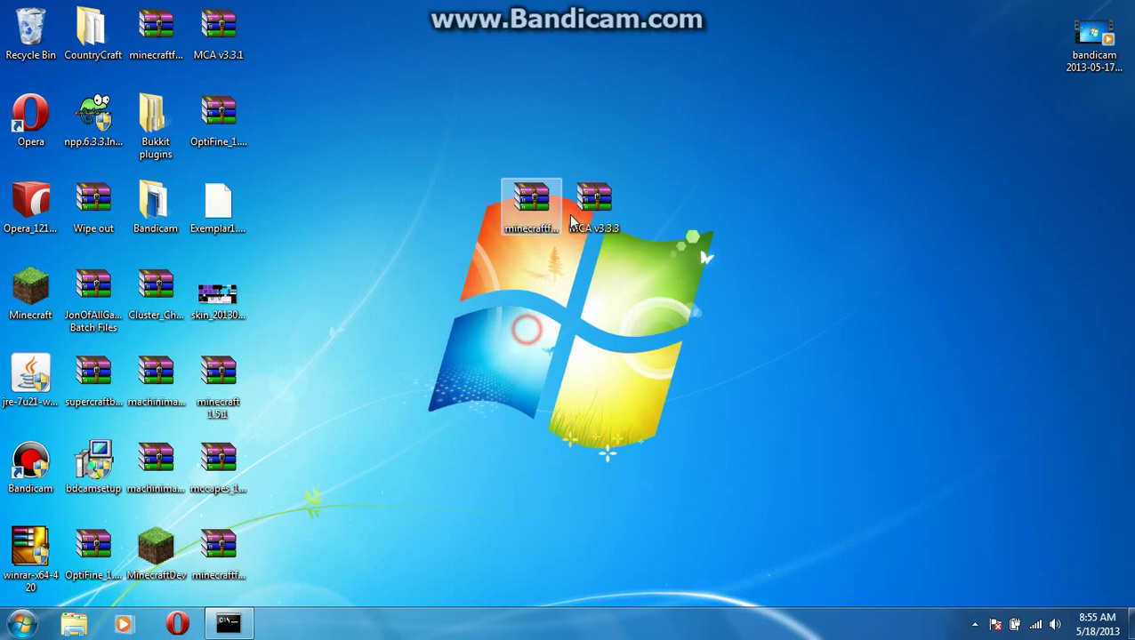
- Open the %appdata% Roaming folder and dock its window to the half of the screen away from the desktop icons
key(super)
text(%a)
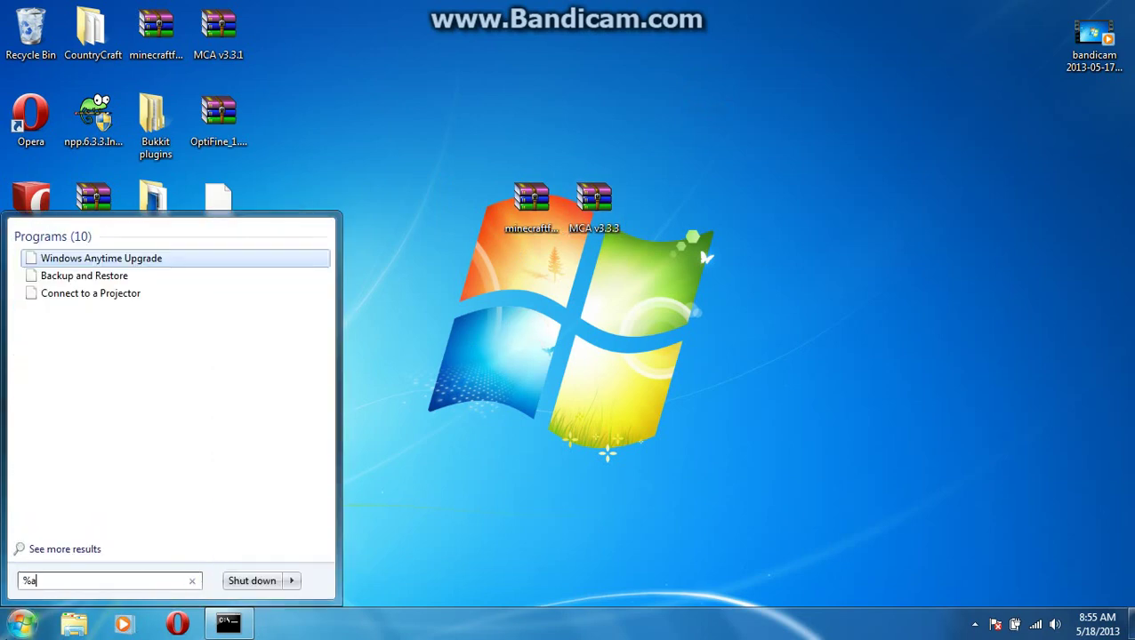
text(ppdata%)
key(Return)
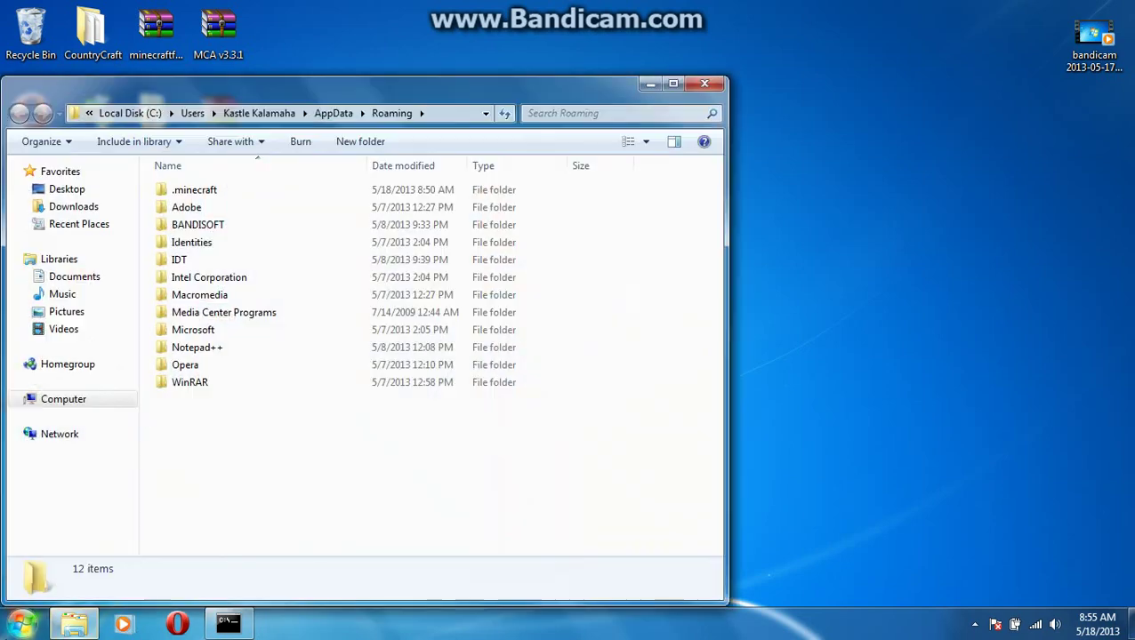
drag(900, 107, 778, 279)
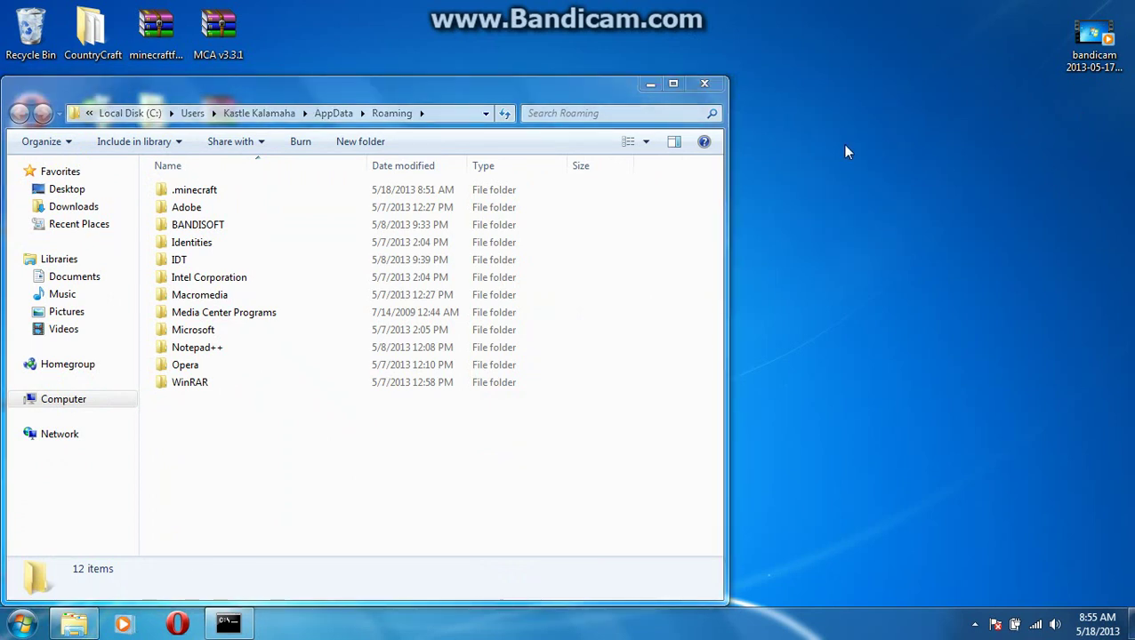
drag(447, 89, 1134, 47)
- Move the separate minecraftf… and MCA v3.3.3 archives side by side into the free desktop area beside the Roaming folder window
drag(532, 200, 405, 214)
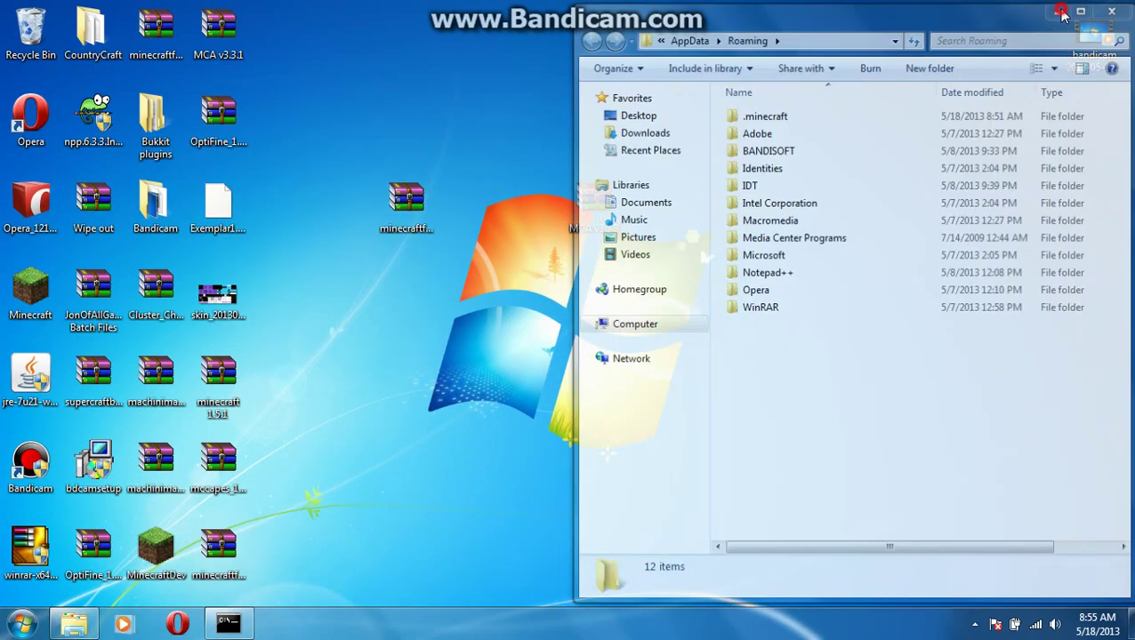
click(1060, 9)
drag(624, 213, 501, 219)
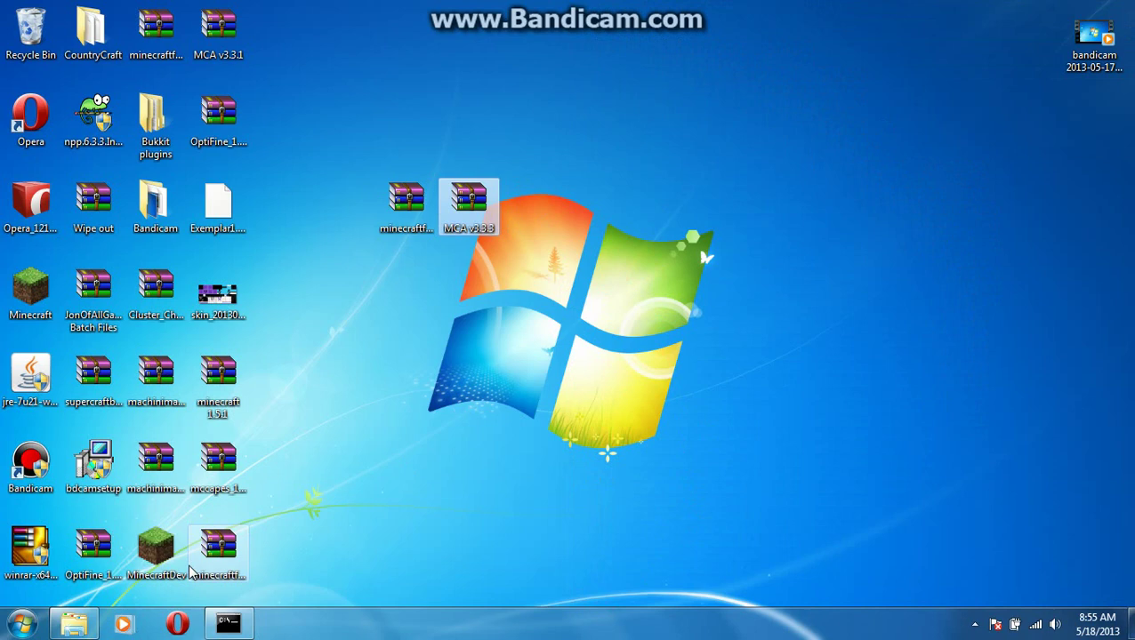
click(74, 624)
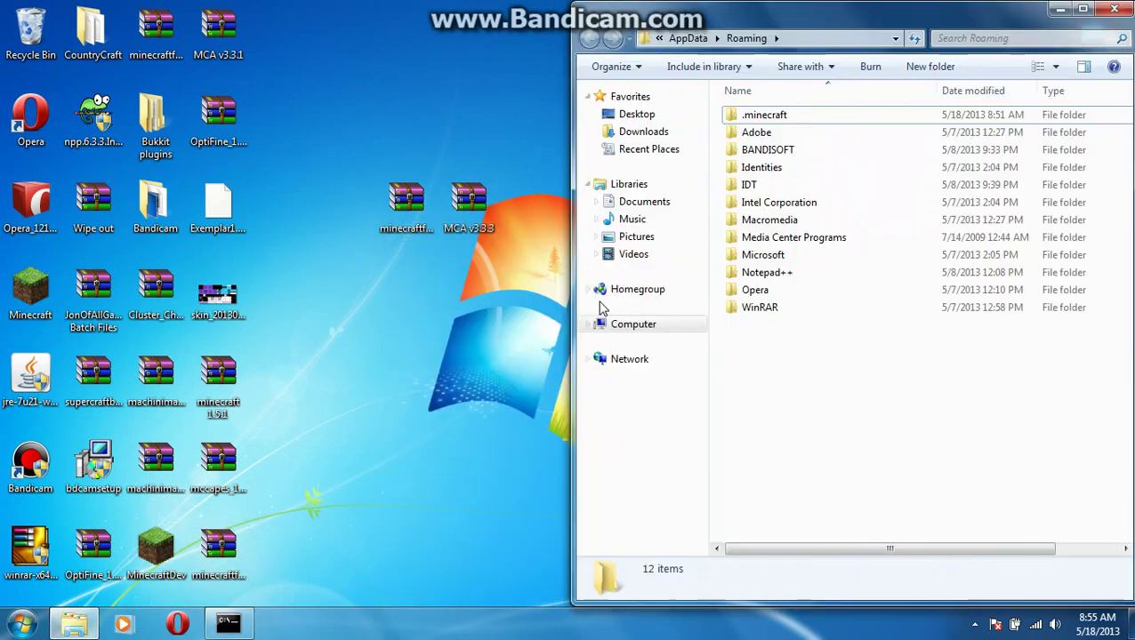
- Delete all files and folders inside the .minecraft folder to the Recycle Bin, and close the folder window
click(842, 111)
key(F2)
double_click(800, 114)
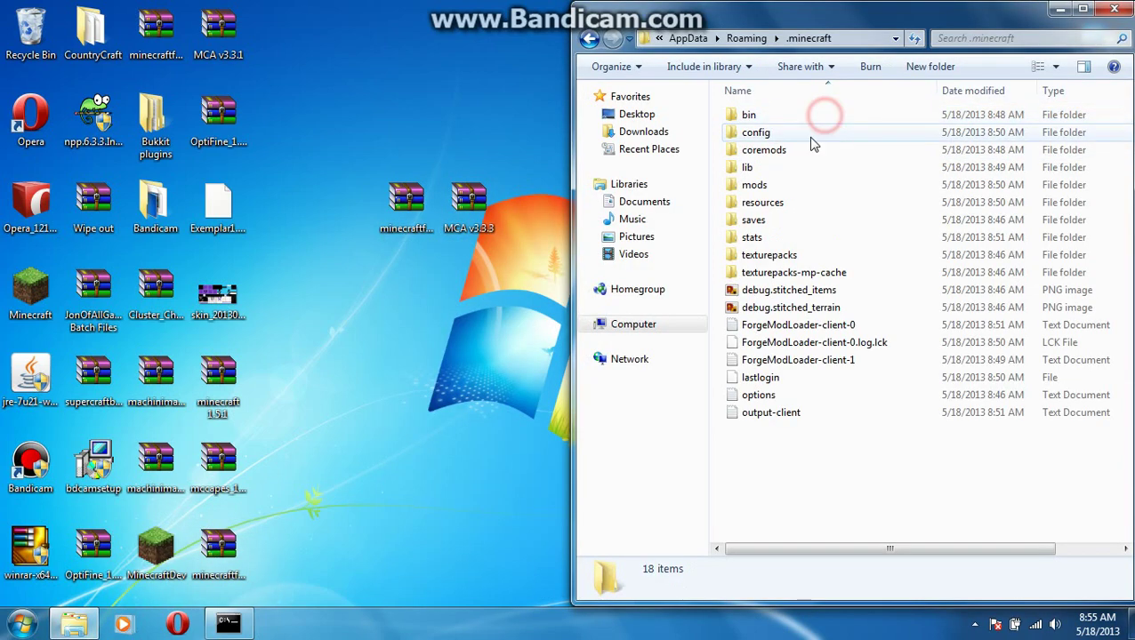
drag(809, 449, 812, 112)
right_click(811, 172)
click(856, 369)
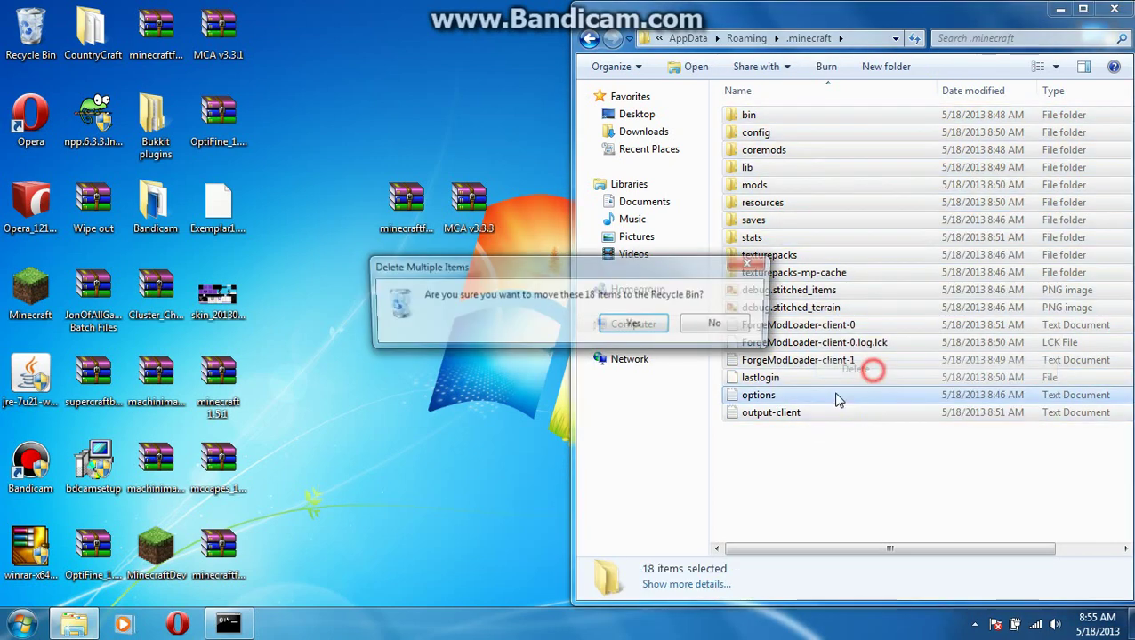
click(640, 324)
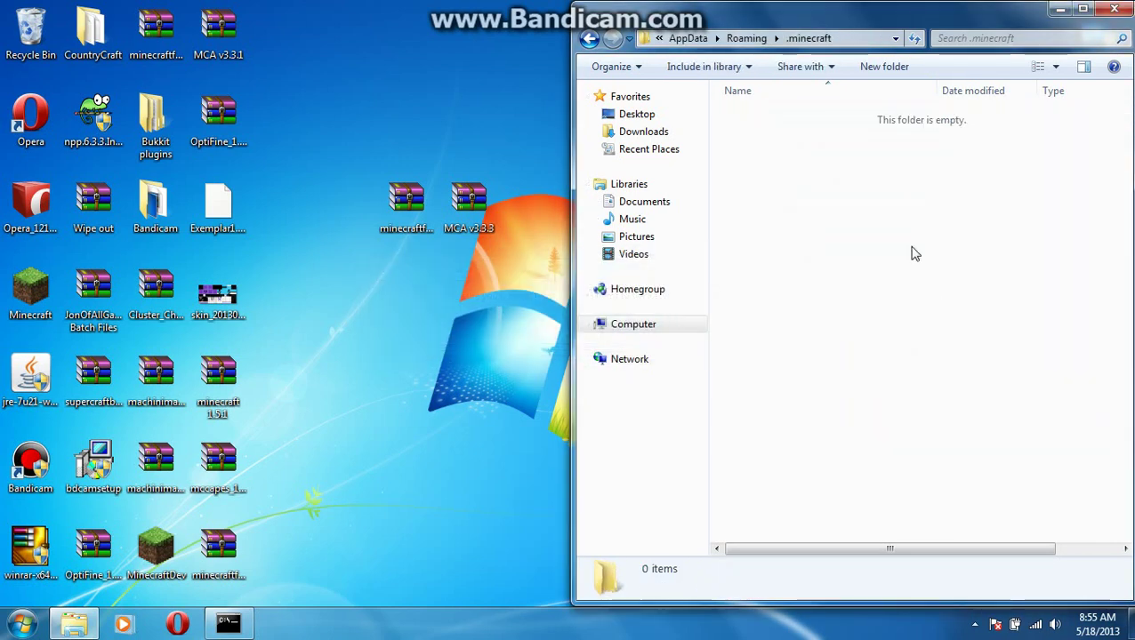
click(1113, 9)
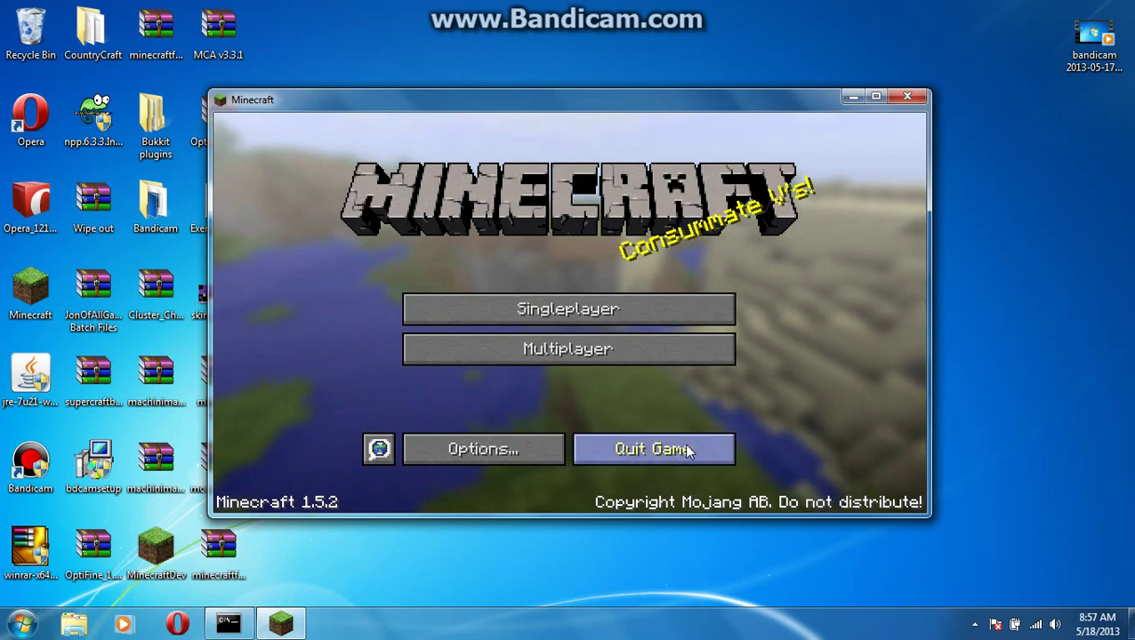
- Quit the Minecraft 1.5.2 game from its title screen
click(633, 457)
- Open the %appdata% Roaming folder and dock its window to the half of the screen away from the desktop icons
click(29, 624)
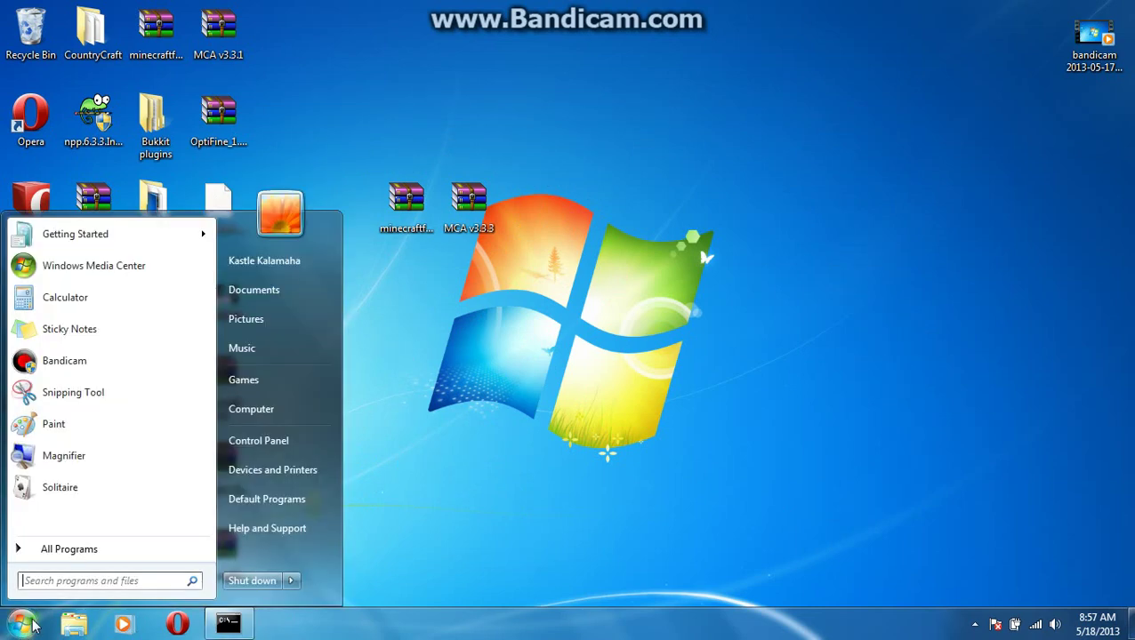
text(%appdtaa)
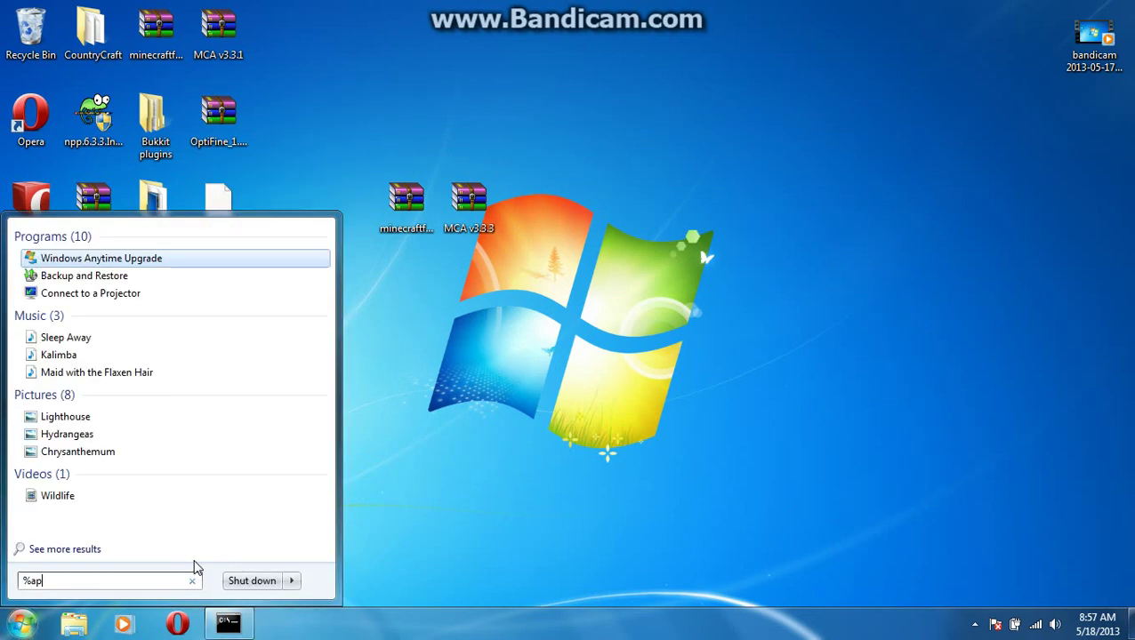
key(BackSpace)
key(BackSpace)
key(BackSpace)
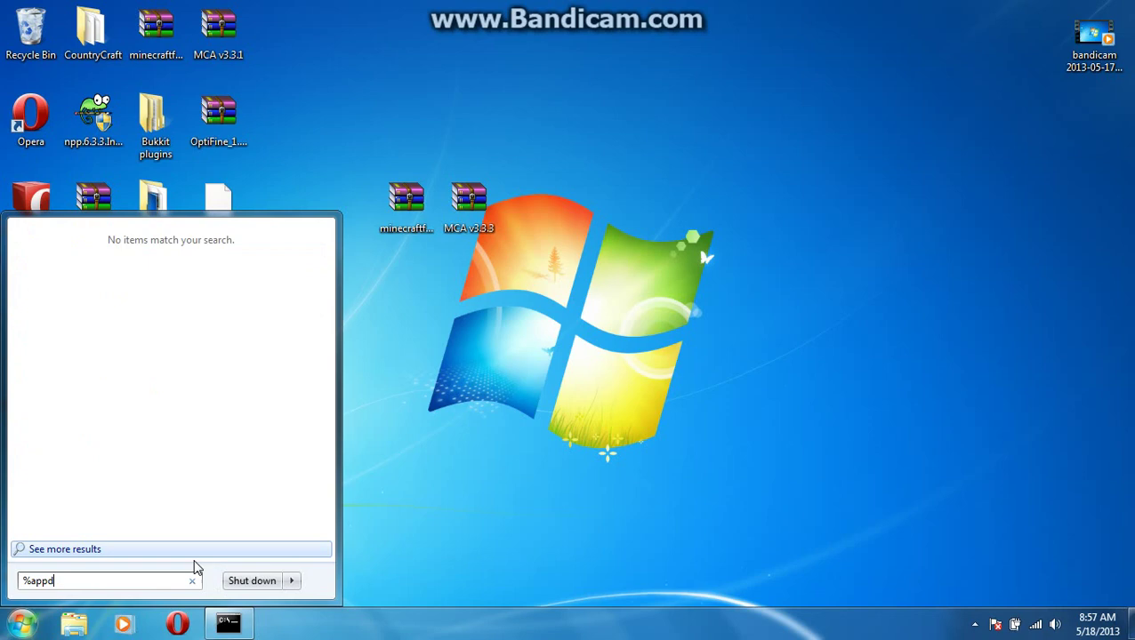
text(ata)
key(Return)
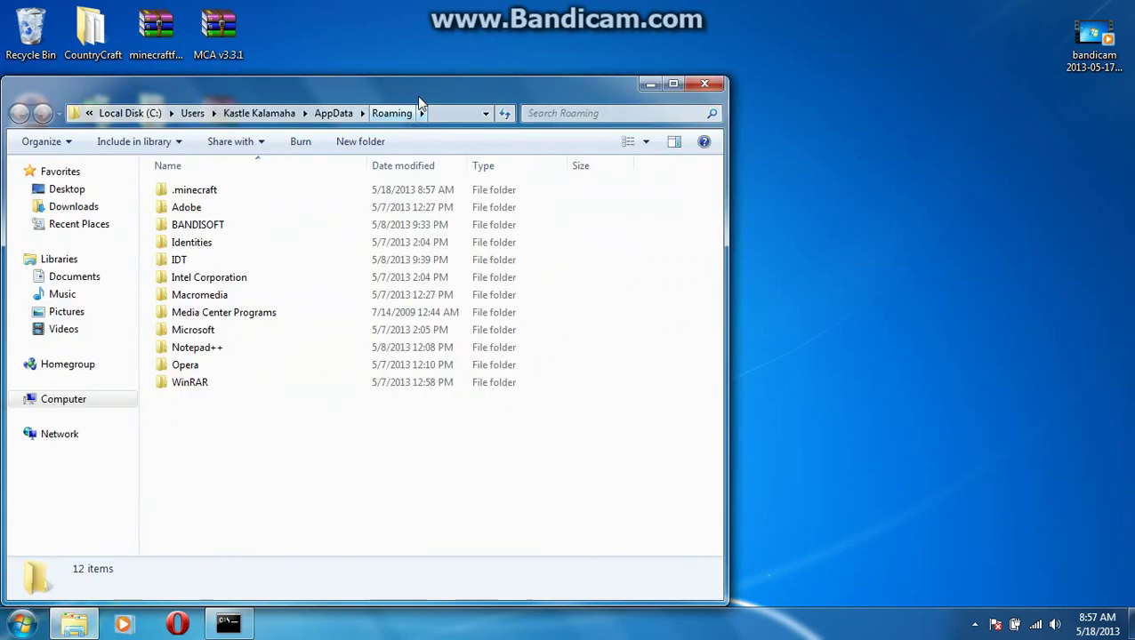
key(super+Right)
- Open the minecraft archive from the bin folder of .minecraft in WinRAR and dock its window over the folder window
click(840, 131)
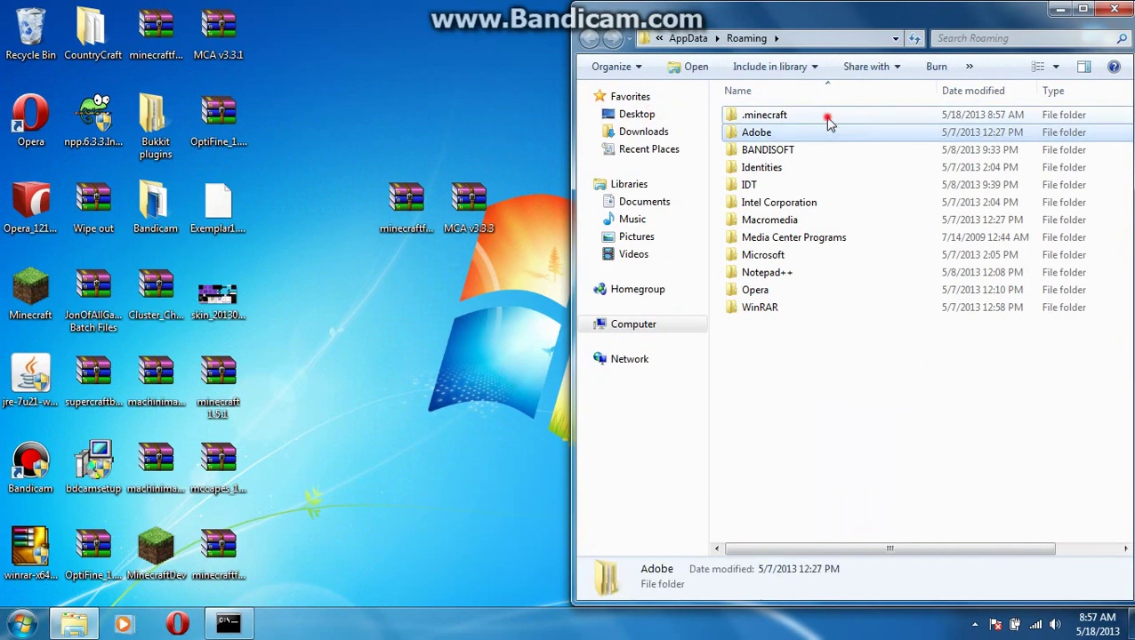
double_click(828, 117)
drag(780, 360, 779, 113)
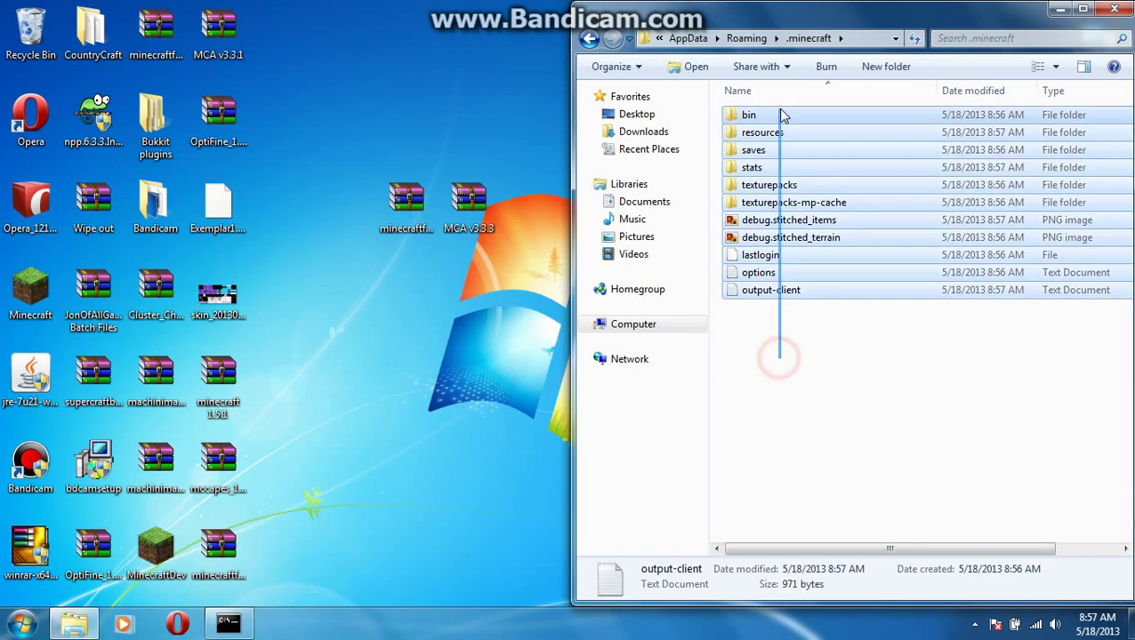
click(872, 454)
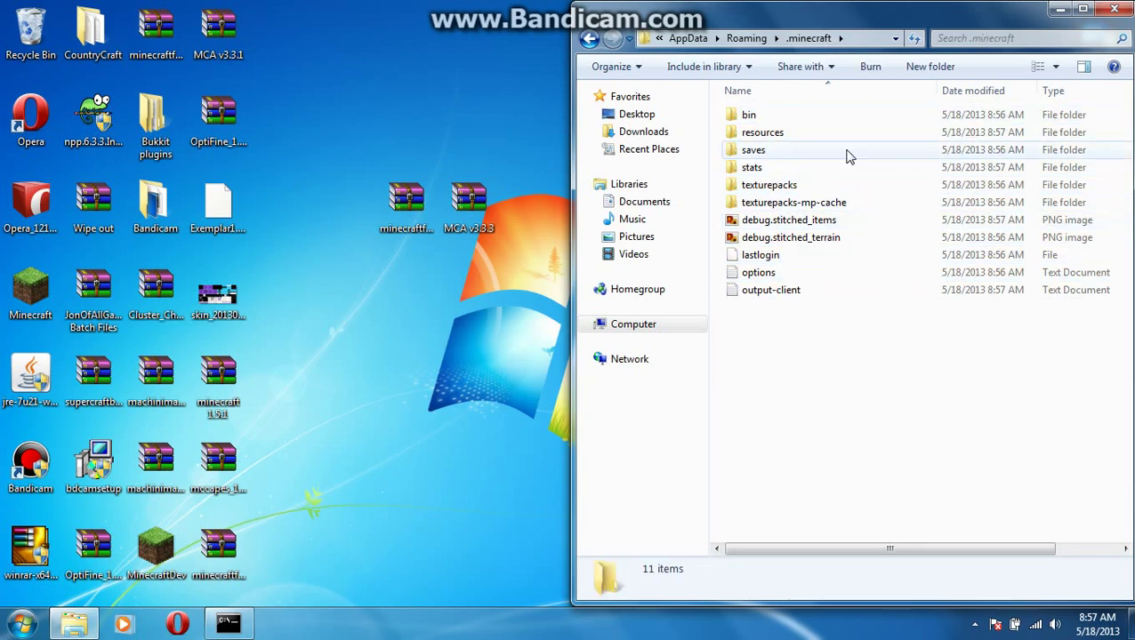
double_click(823, 116)
double_click(813, 205)
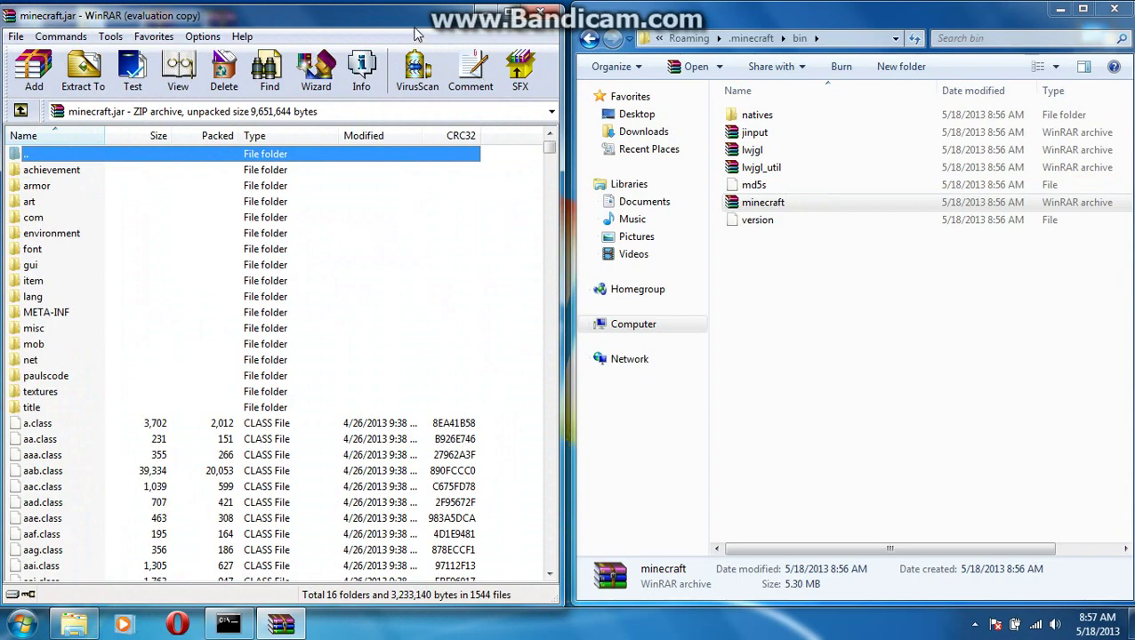
drag(414, 28, 1133, 28)
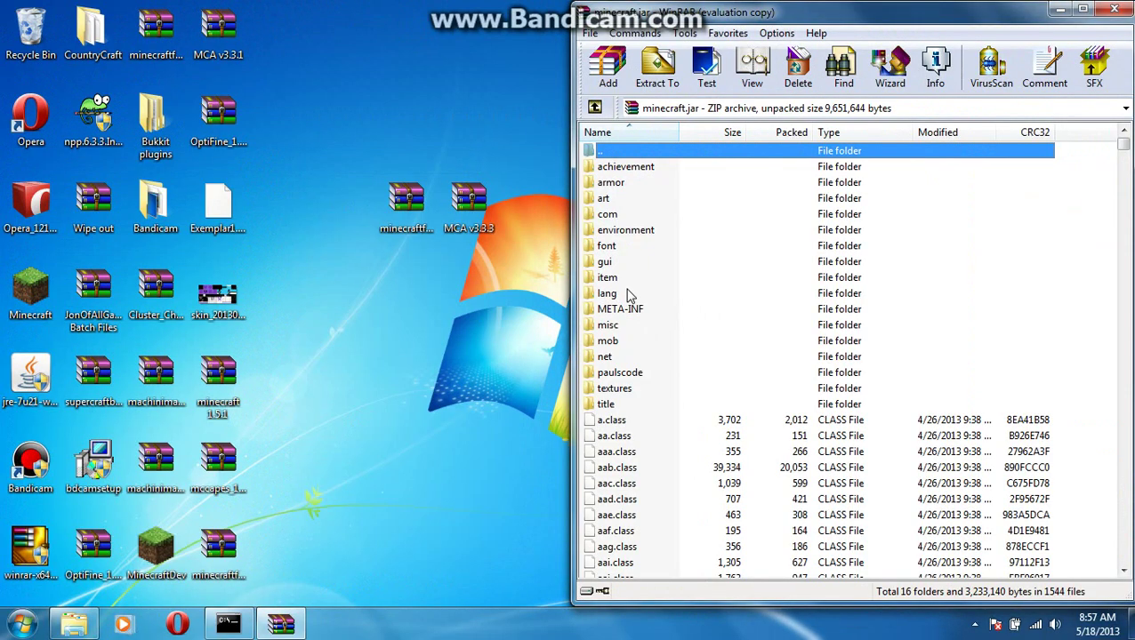
- Delete the META-INF folder from minecraft.jar and confirm the deletion
right_click(619, 309)
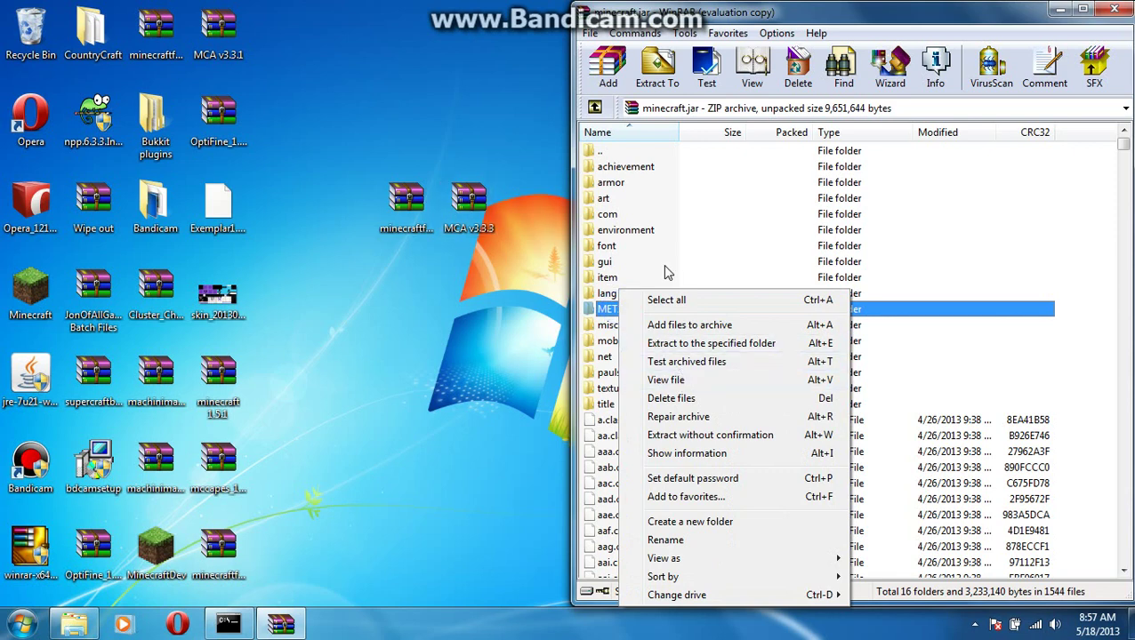
click(694, 400)
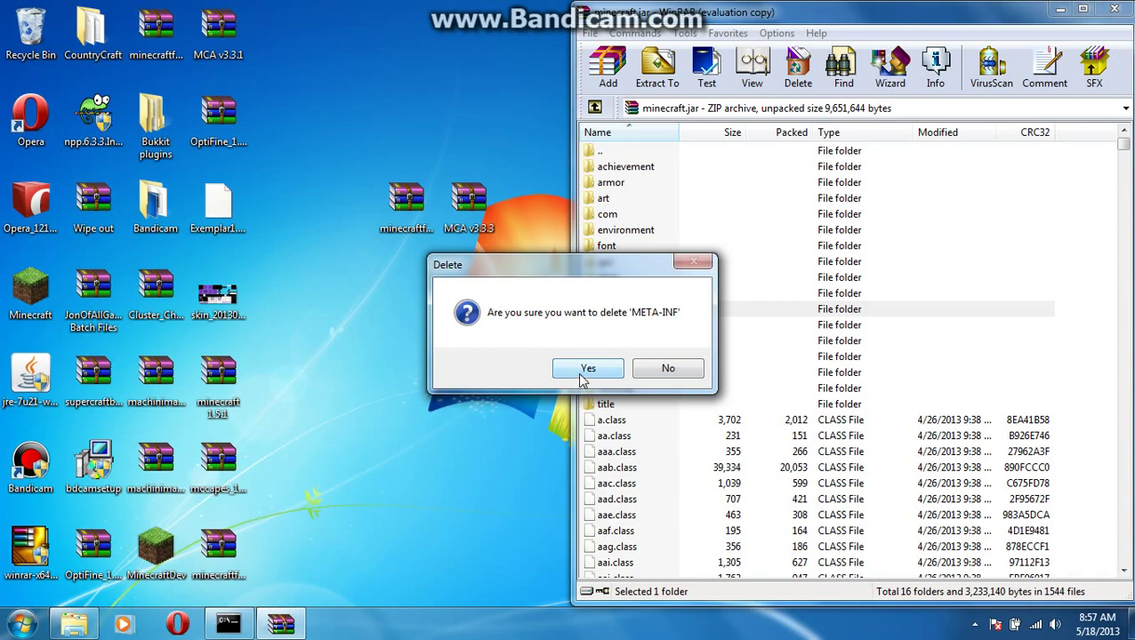
click(583, 372)
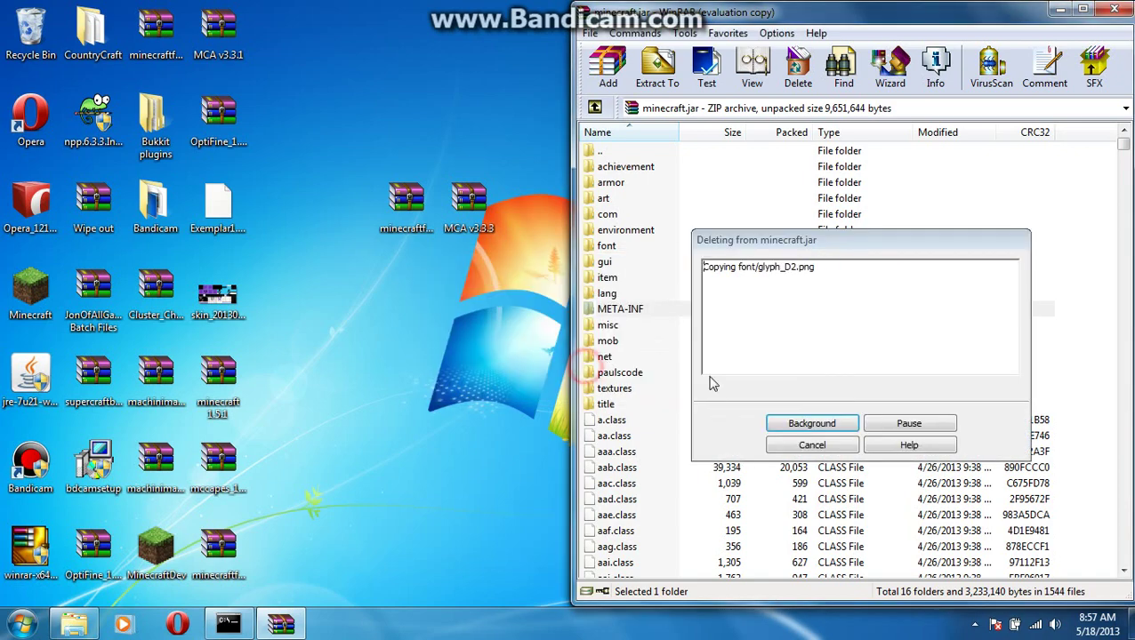
- Add all files and folders from minecraftforge-universal-1.5.2-7.8.0.703.zip to minecraft.jar, using ZIP format and the add and replace files mode
double_click(406, 202)
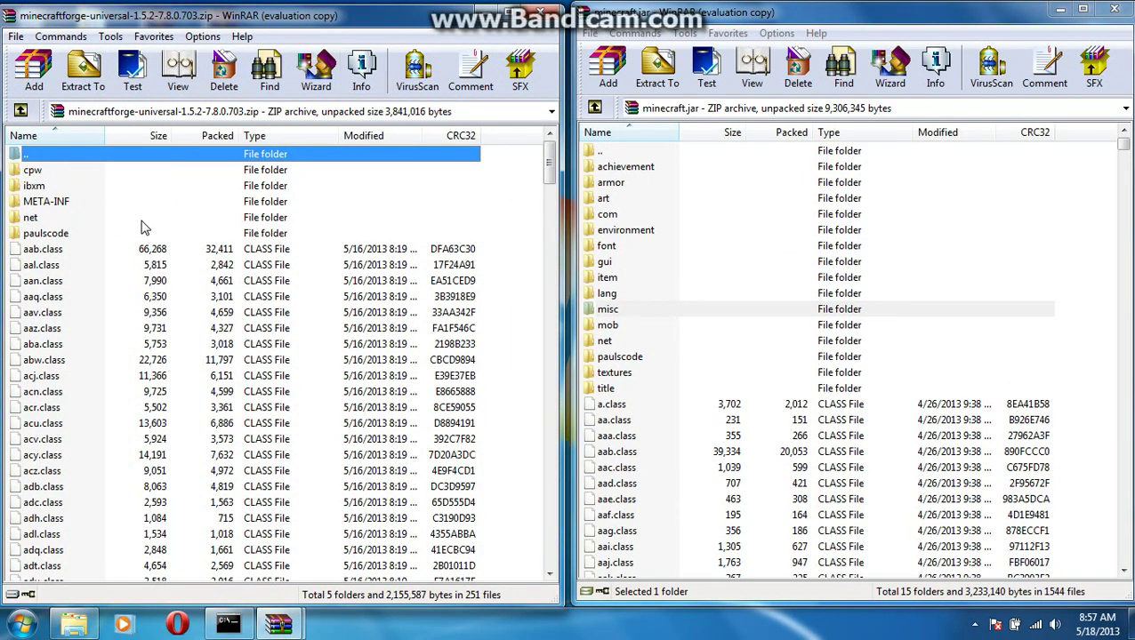
click(100, 204)
right_click(100, 206)
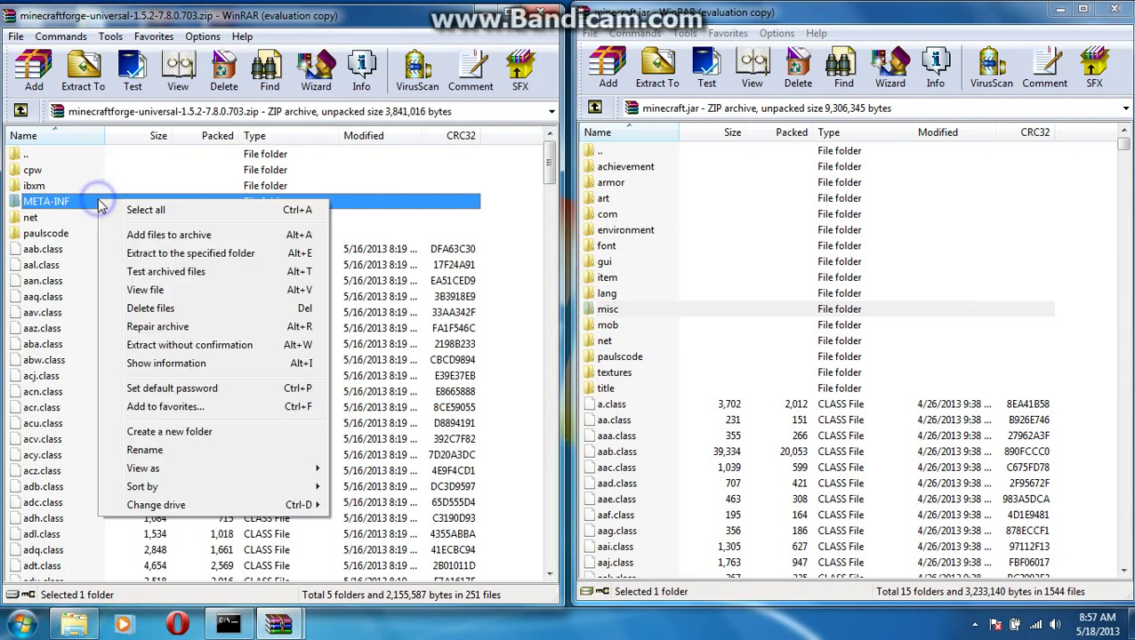
click(512, 172)
drag(507, 169, 836, 427)
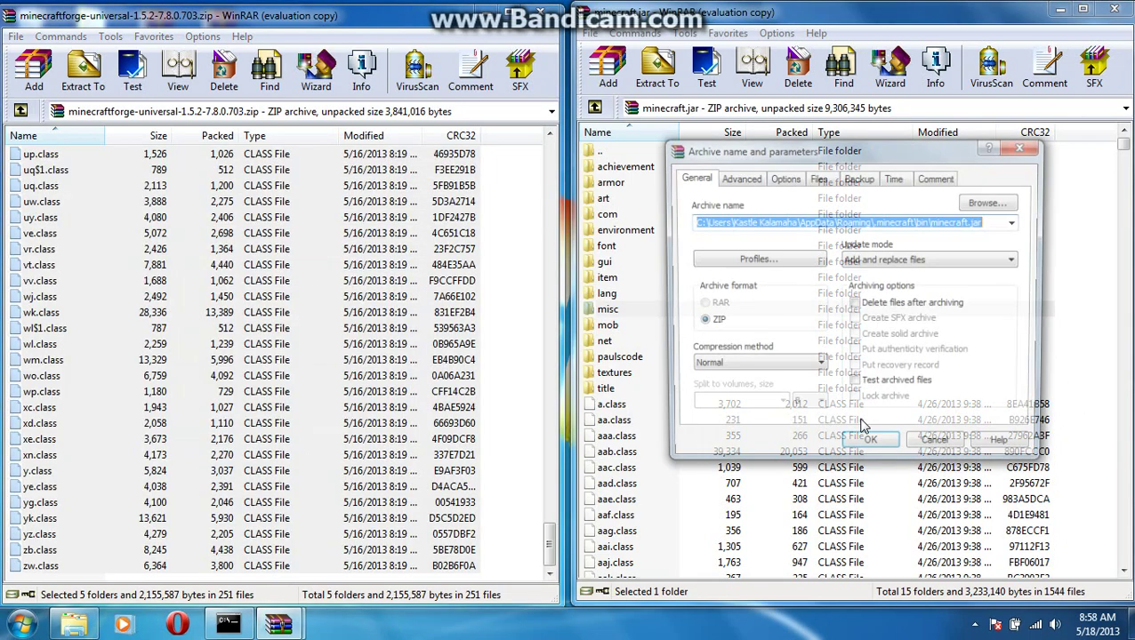
click(867, 439)
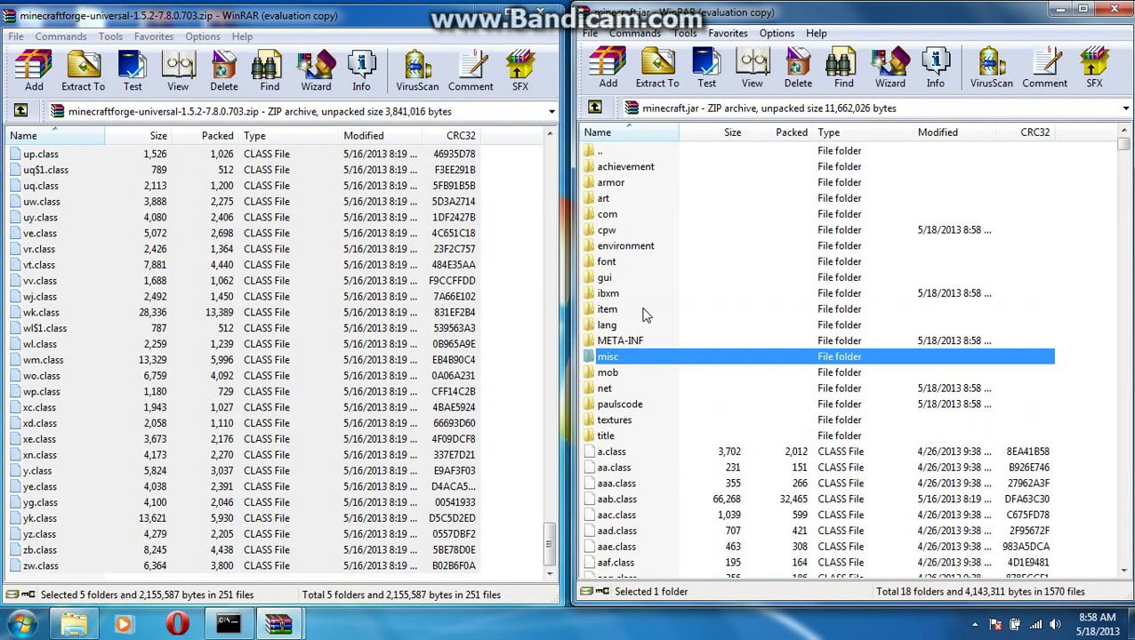
- Close the Forge archive and delete the META-INF folder that came with Forge from minecraft.jar
click(612, 341)
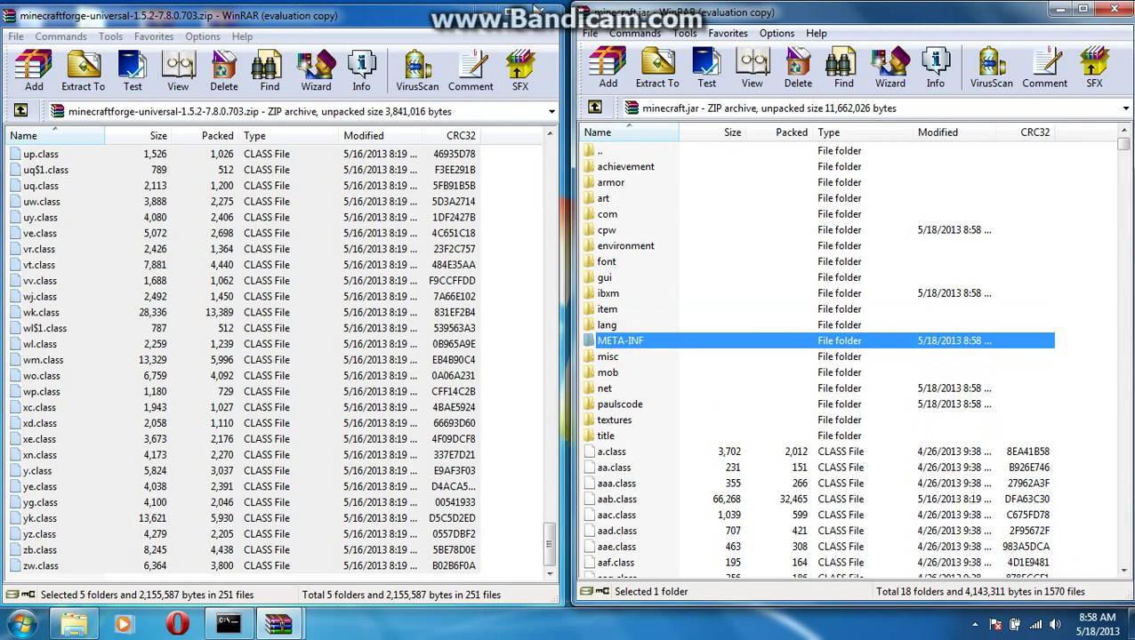
click(539, 12)
right_click(661, 341)
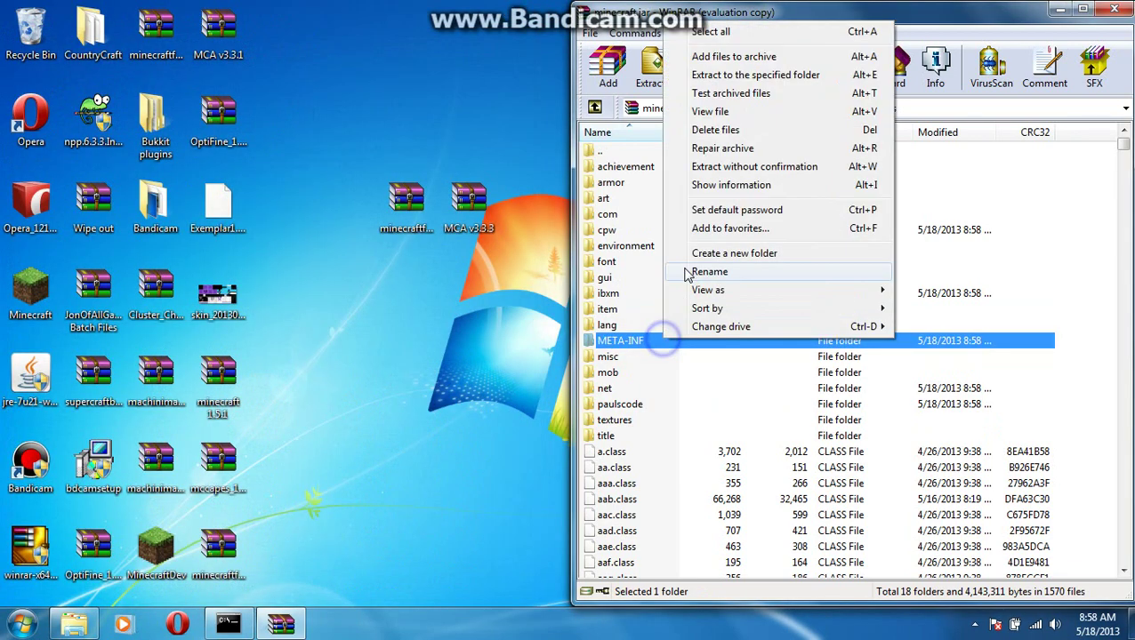
click(725, 132)
click(566, 369)
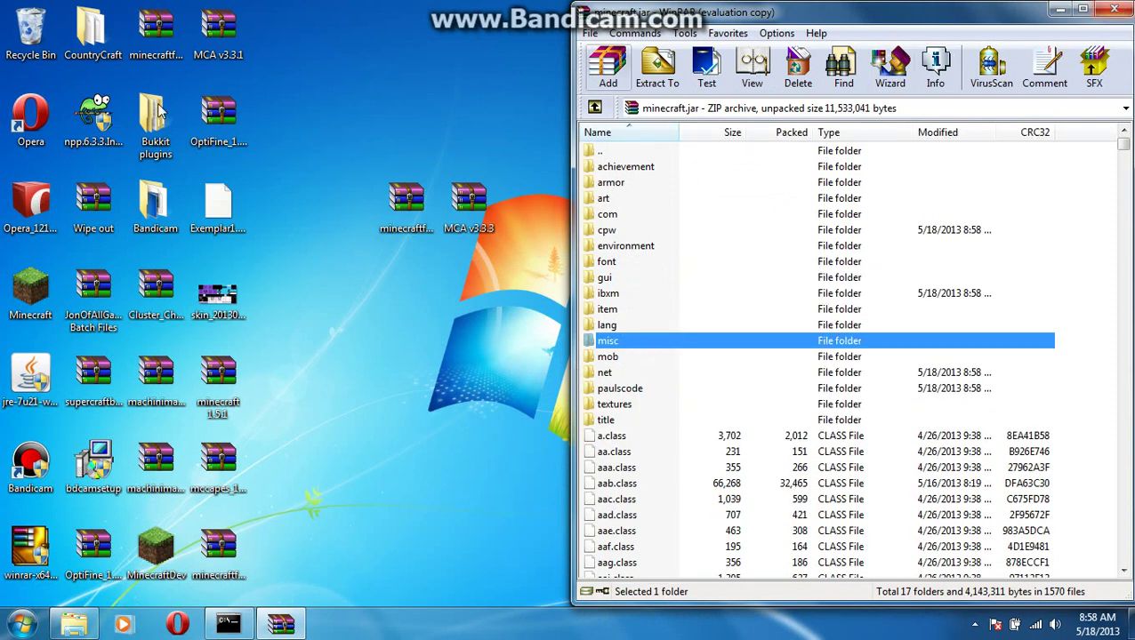
- Launch Minecraft from the desktop and log in with the remembered account details
click(22, 298)
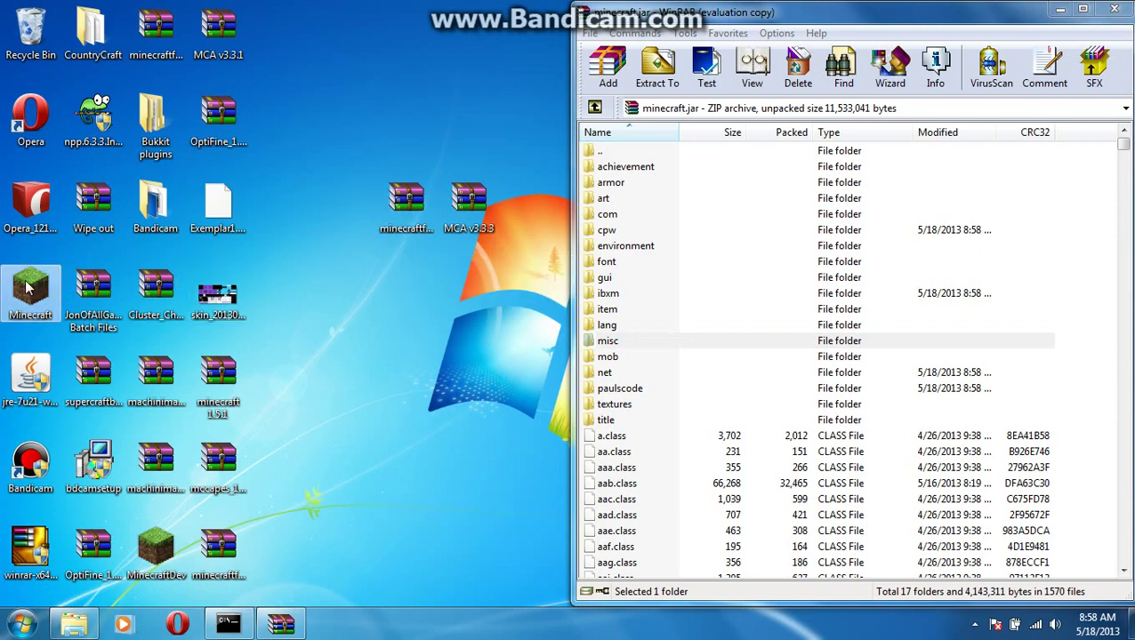
double_click(28, 286)
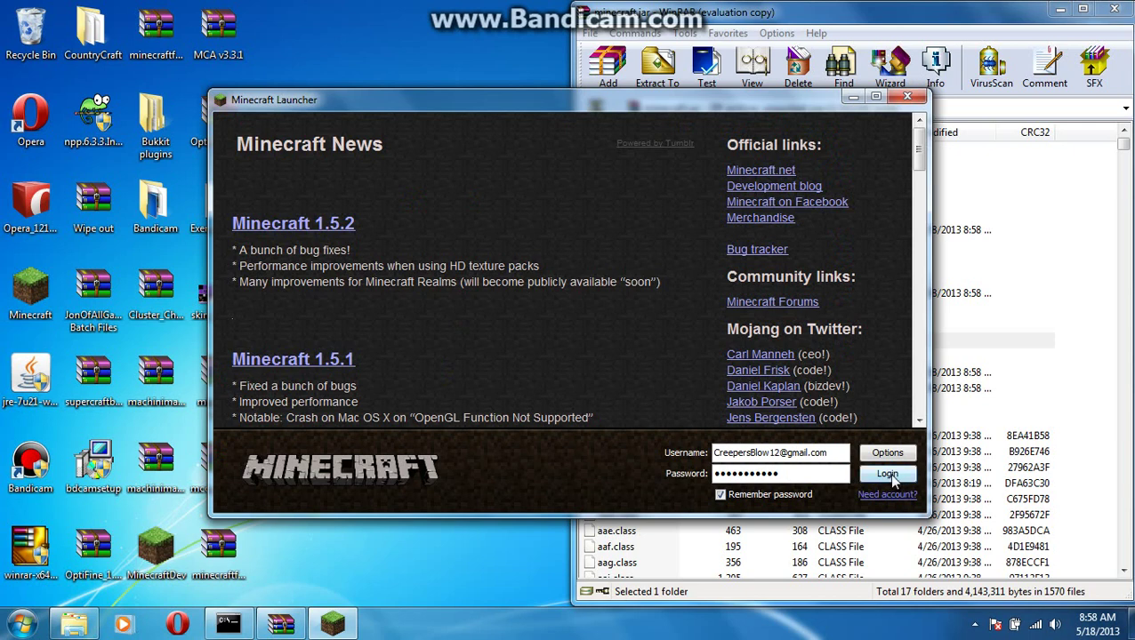
click(889, 474)
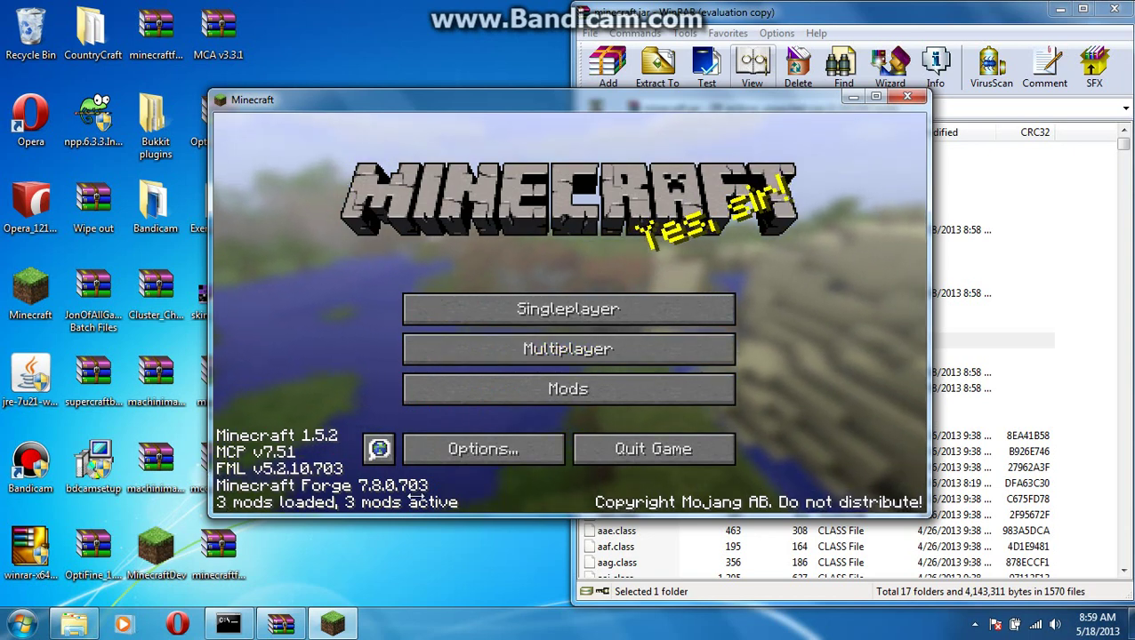
- Examine the Minecraft Coder Pack, Forge Mod Loader and Minecraft Forge entries in the game's mod list, and quit the game
click(562, 388)
click(365, 242)
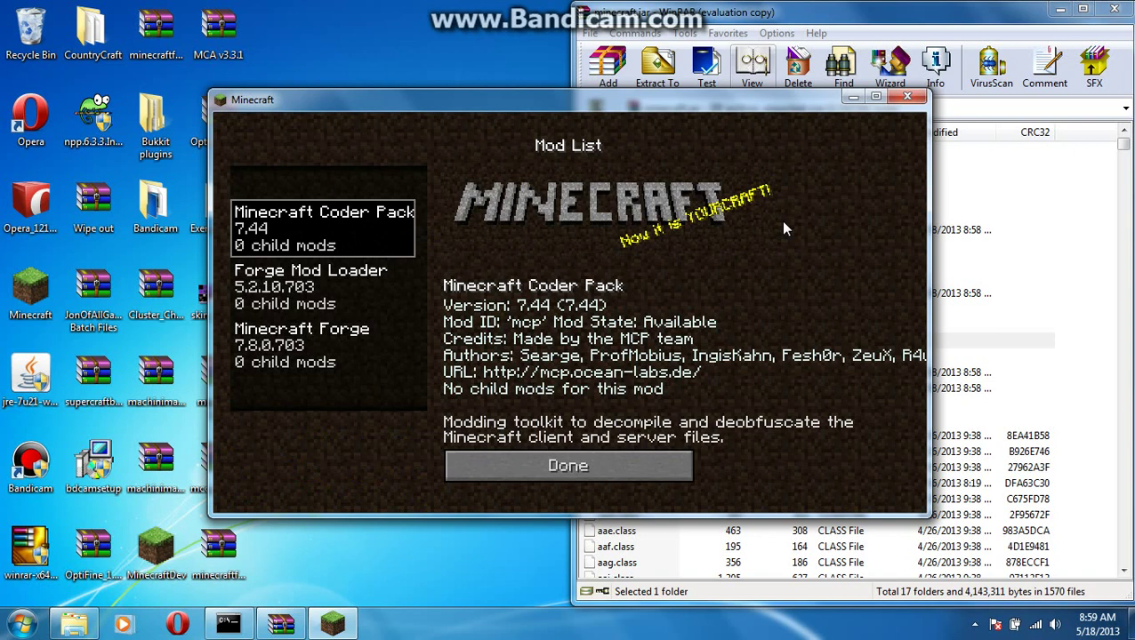
click(351, 293)
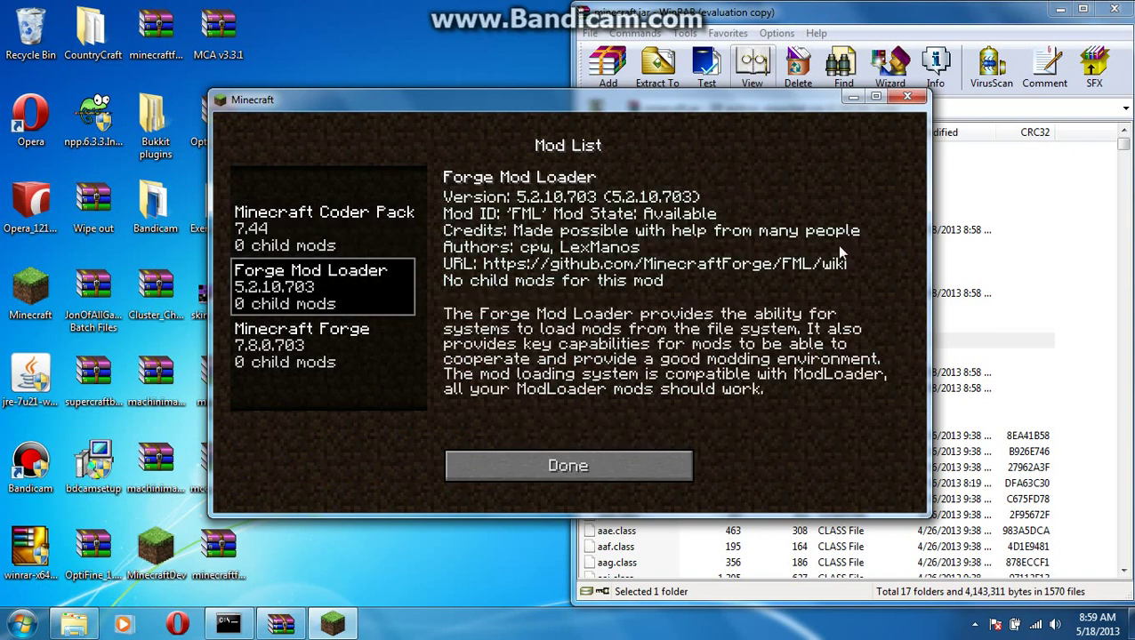
click(307, 350)
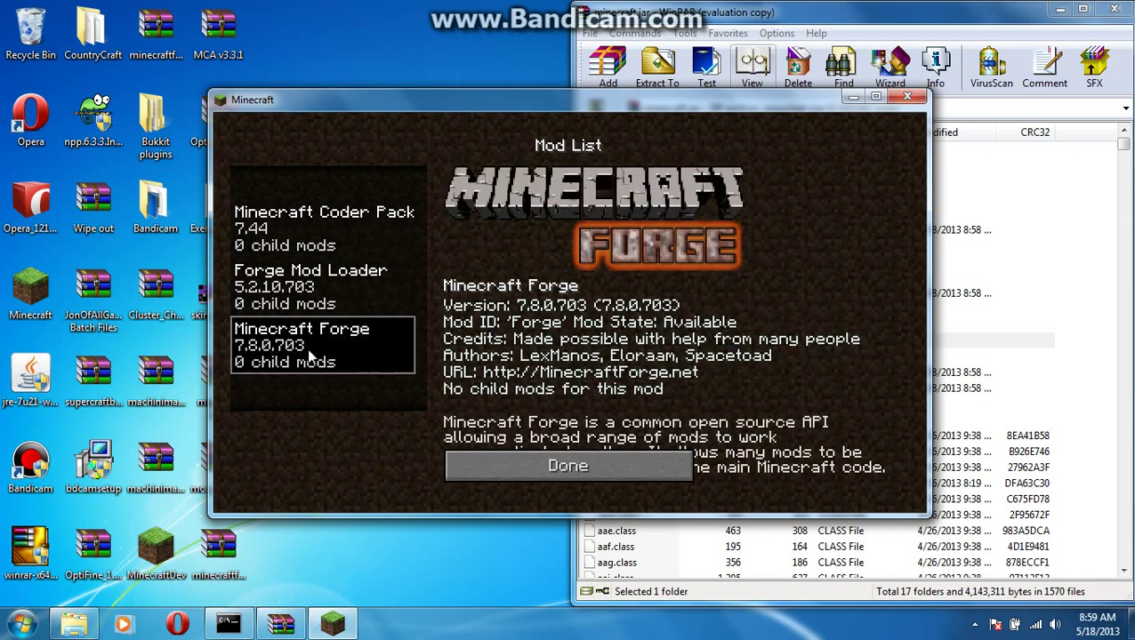
click(535, 473)
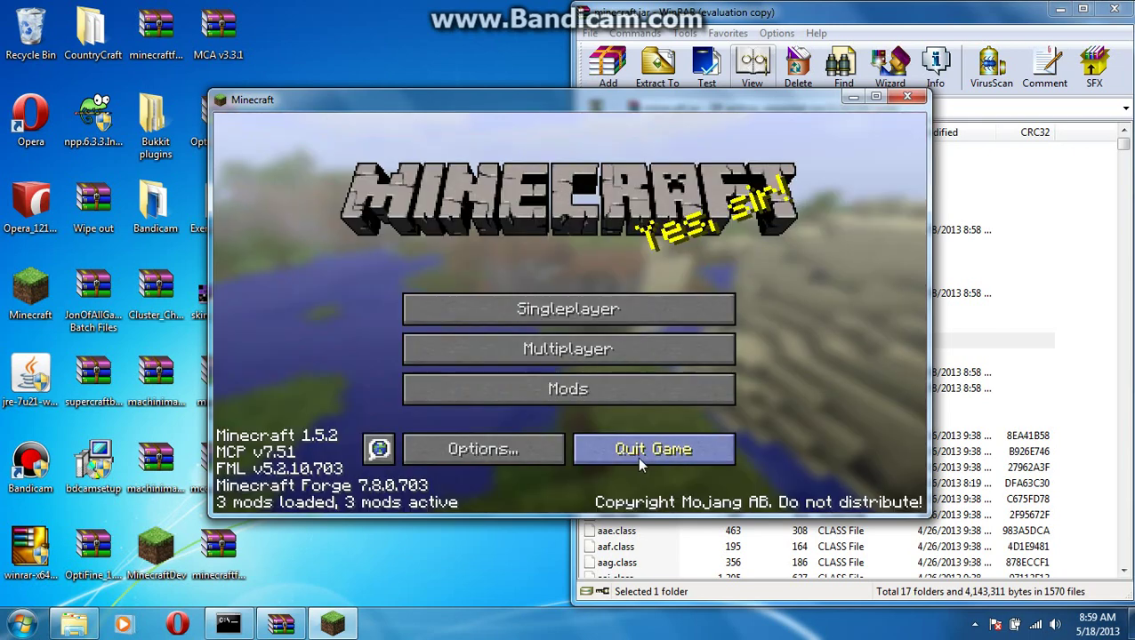
click(637, 456)
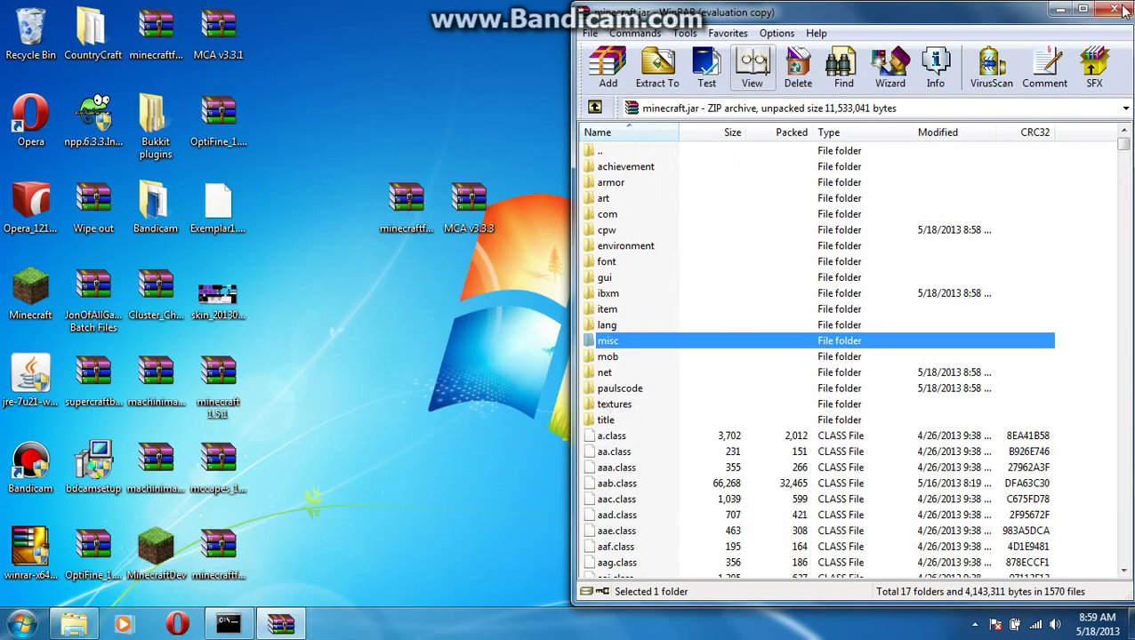
- Close the minecraft.jar archive and go back up from the bin folder to .minecraft
click(1113, 9)
click(750, 39)
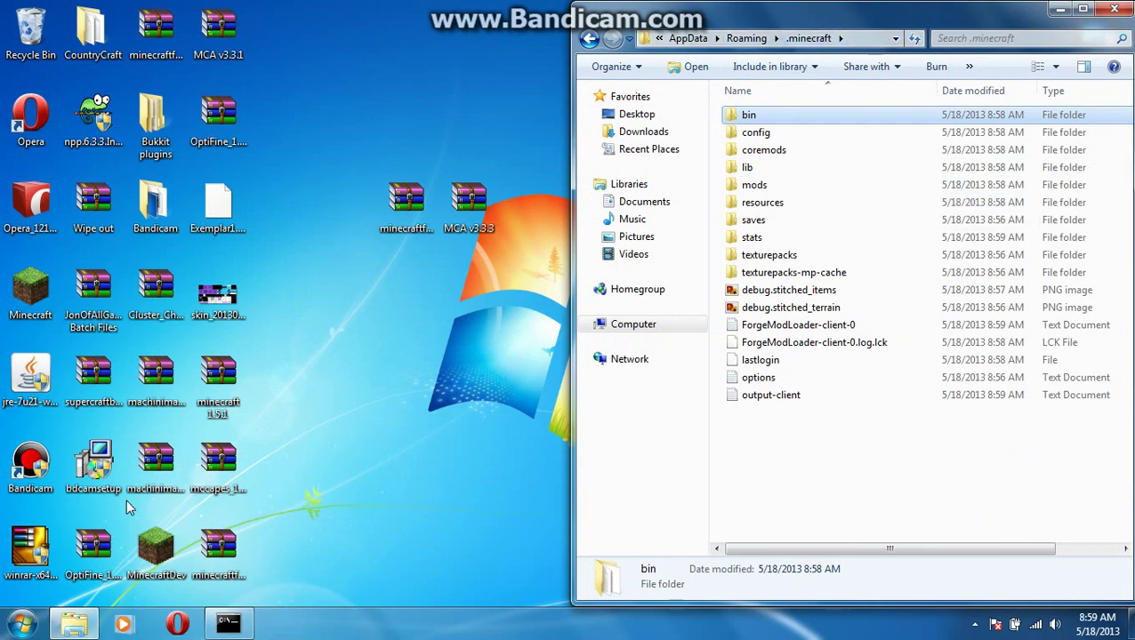
drag(31, 551, 391, 382)
drag(235, 458, 236, 458)
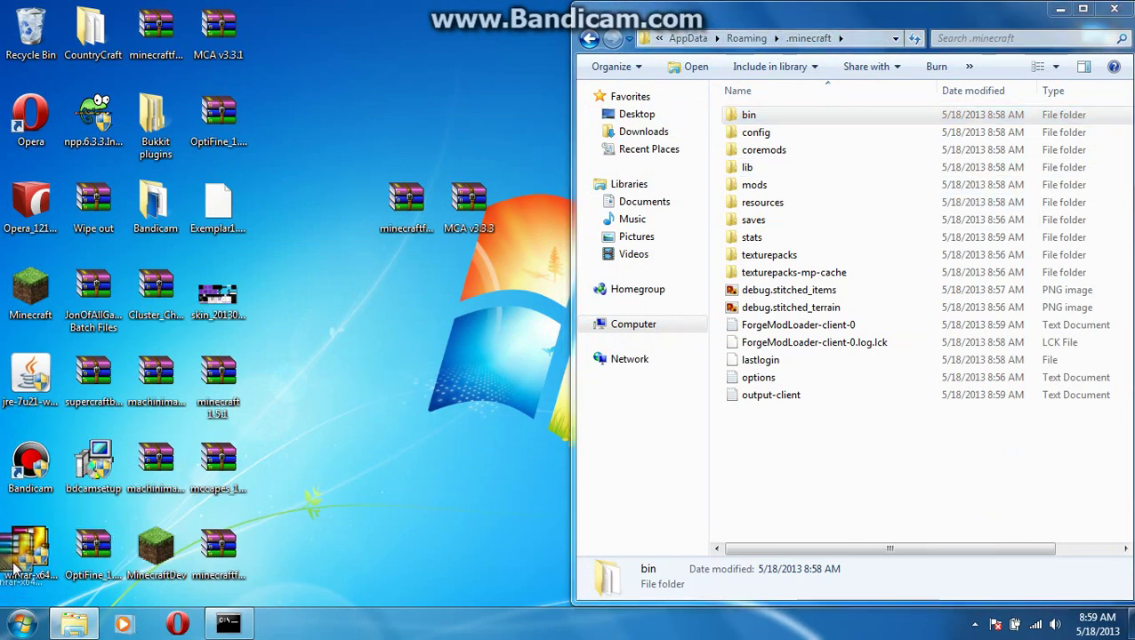
click(358, 470)
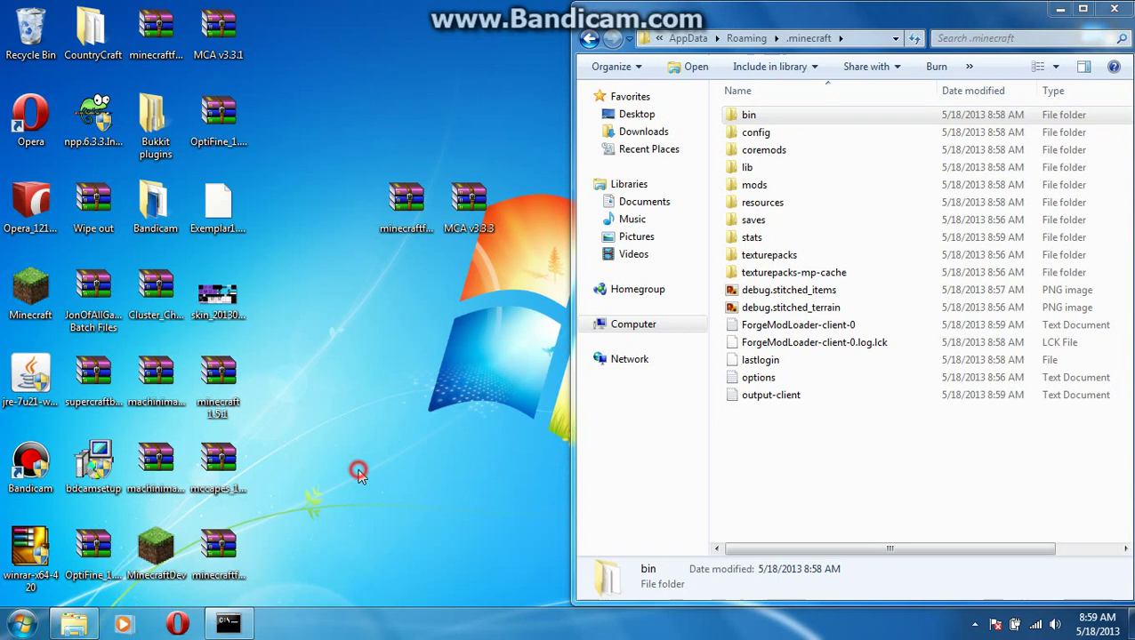
- Copy the MCA folder from "Place Contents in config Folder" in the MCA v3.3.3 archive into the config folder of .minecraft
double_click(776, 135)
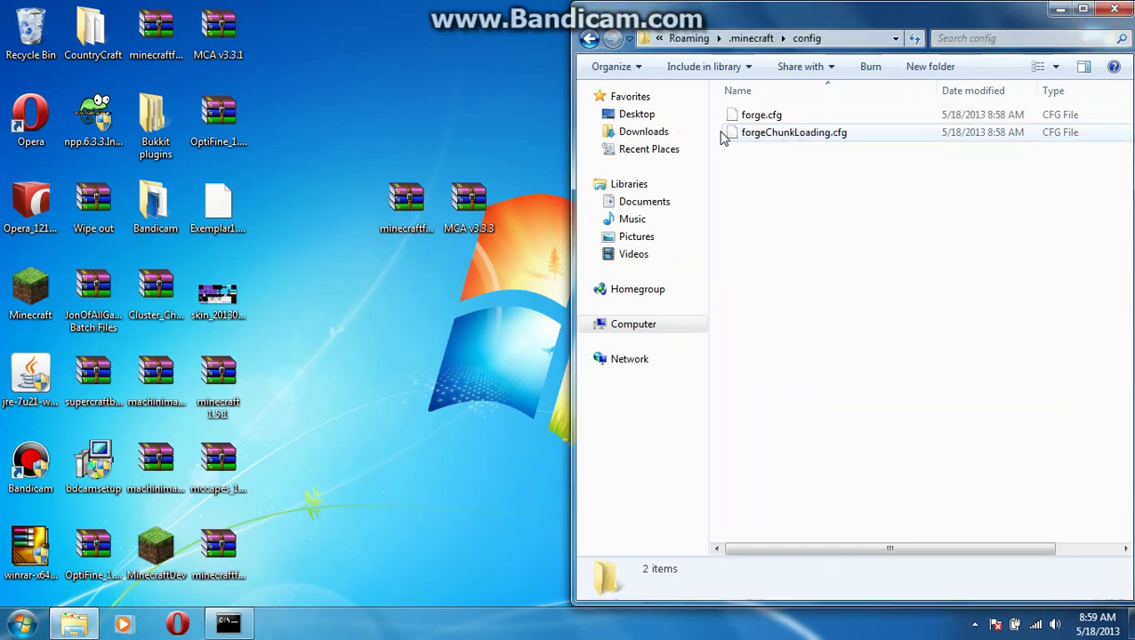
double_click(470, 207)
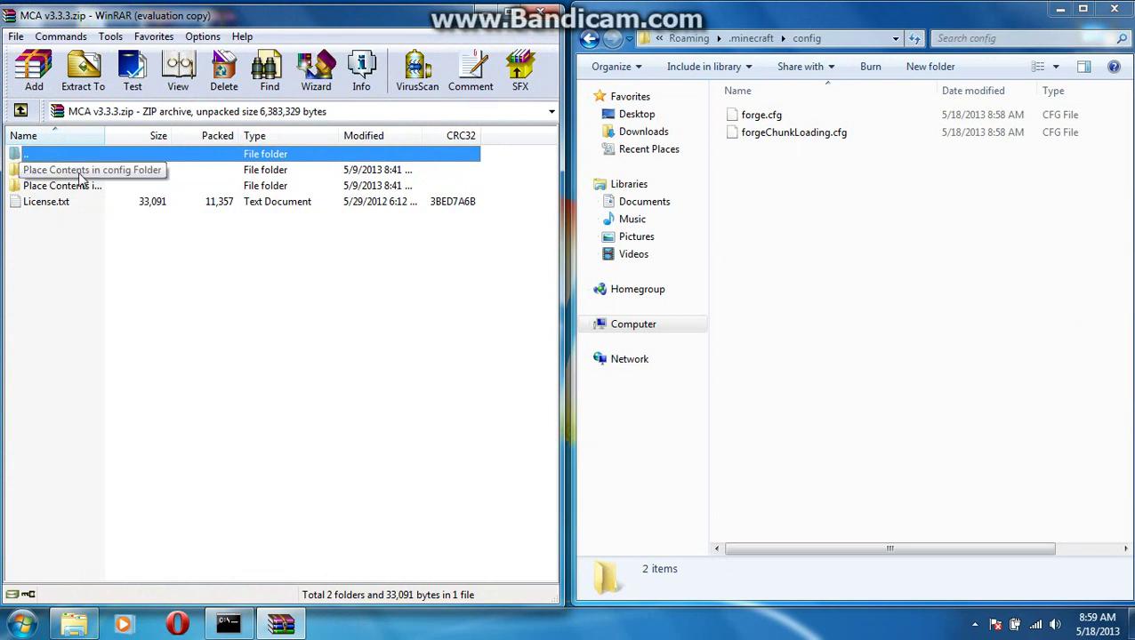
double_click(80, 178)
drag(45, 169, 892, 204)
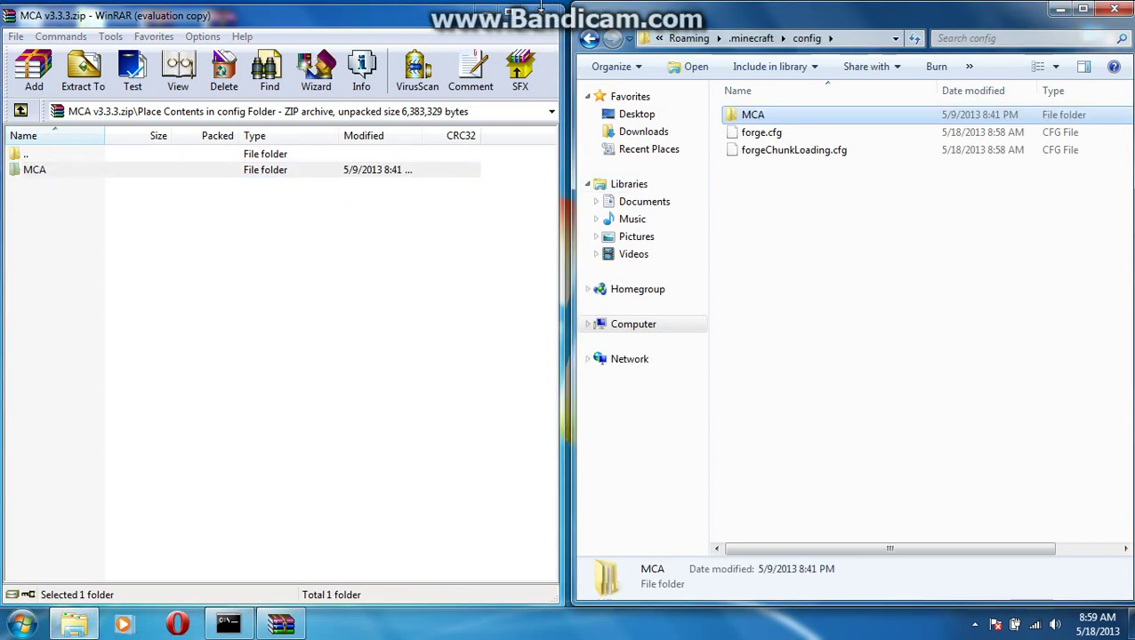
- Copy mca v3.3.3.zip from "Place Contents in mods Folder" in the MCA v3.3.3 archive into the mods folder of .minecraft
click(20, 111)
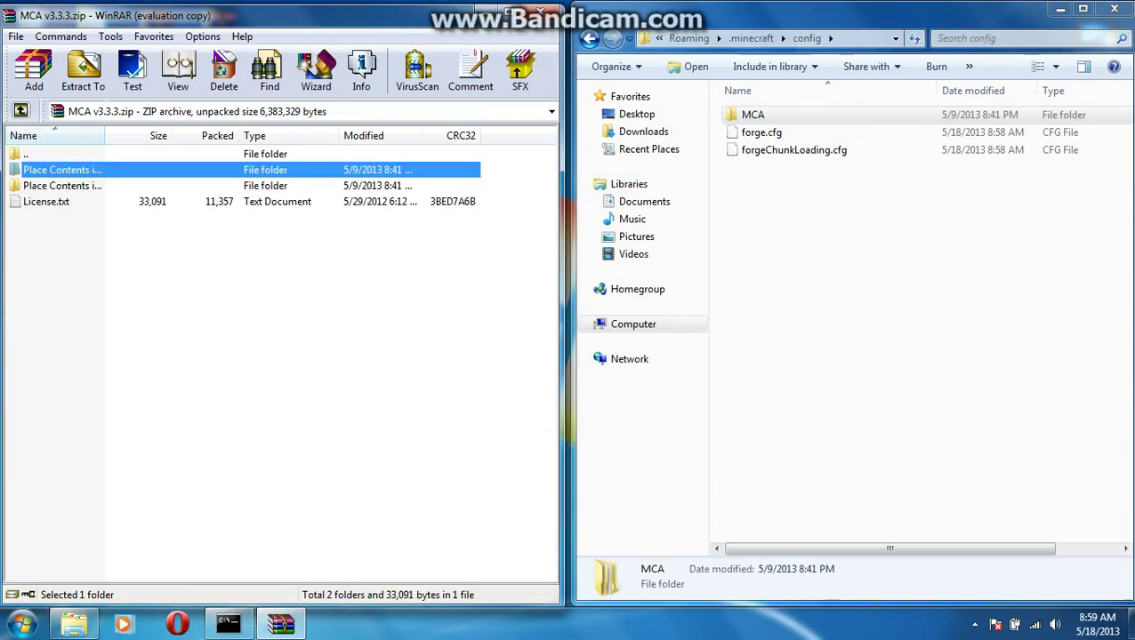
click(742, 38)
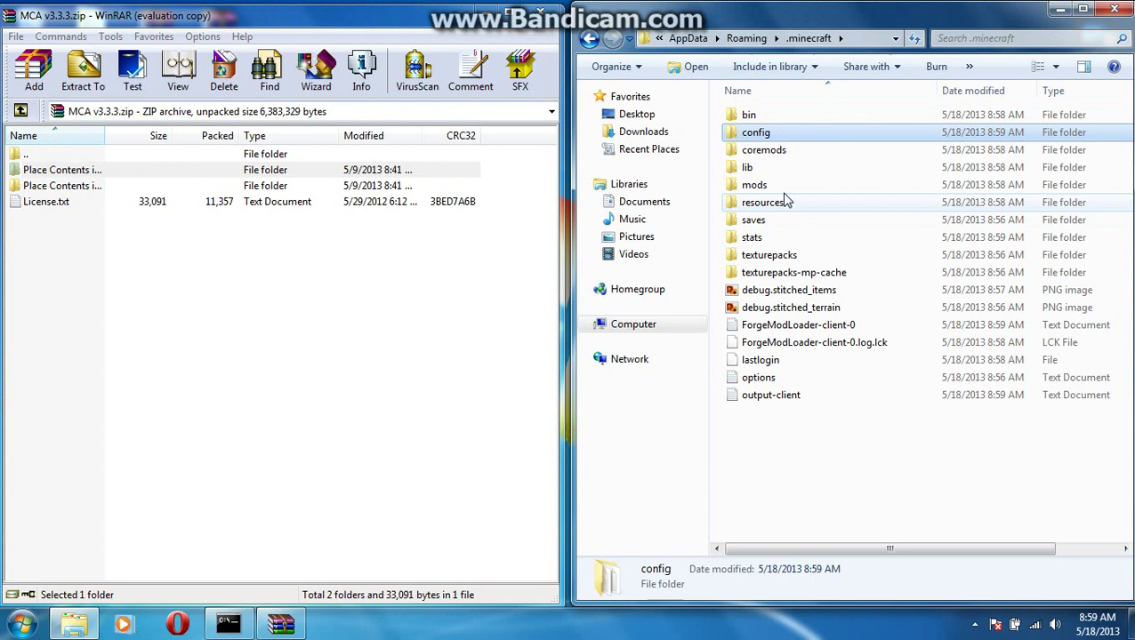
double_click(780, 195)
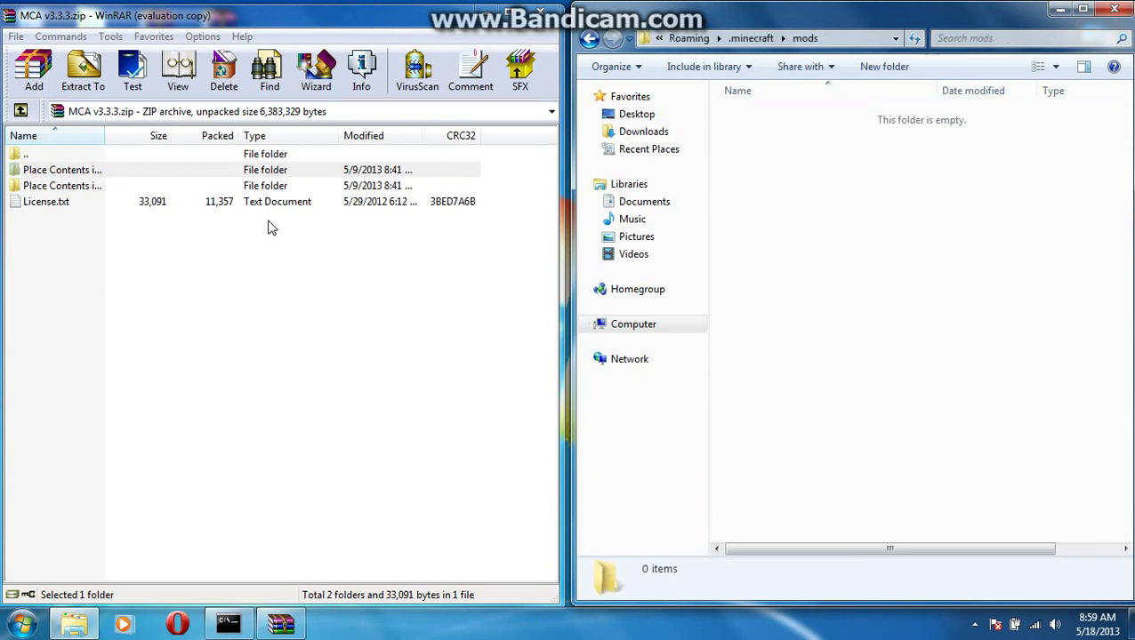
click(67, 188)
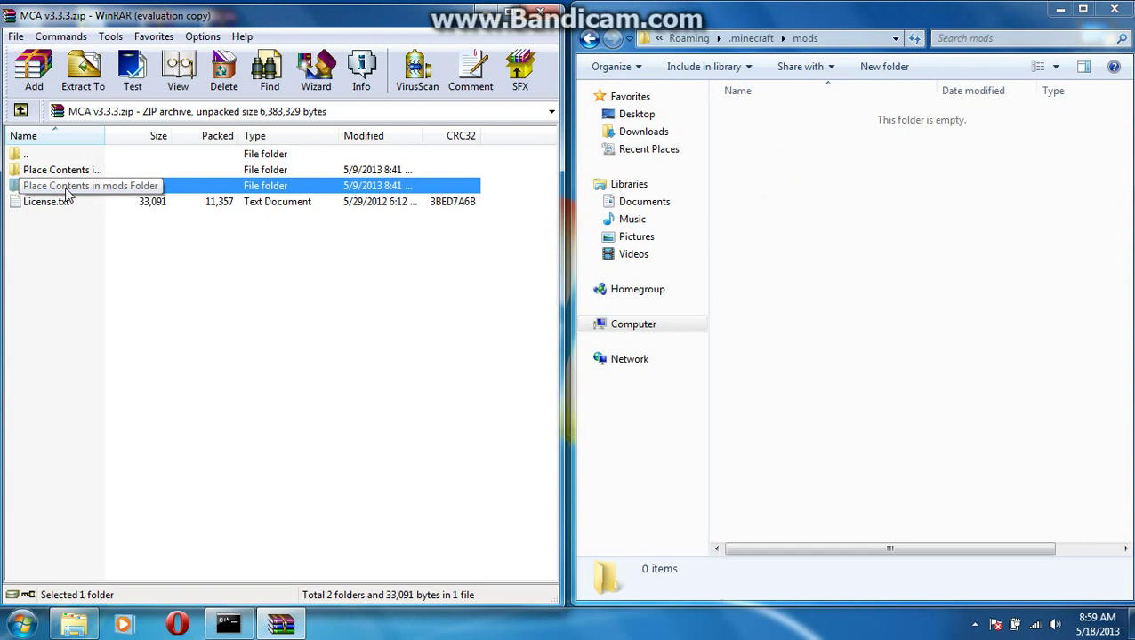
double_click(66, 190)
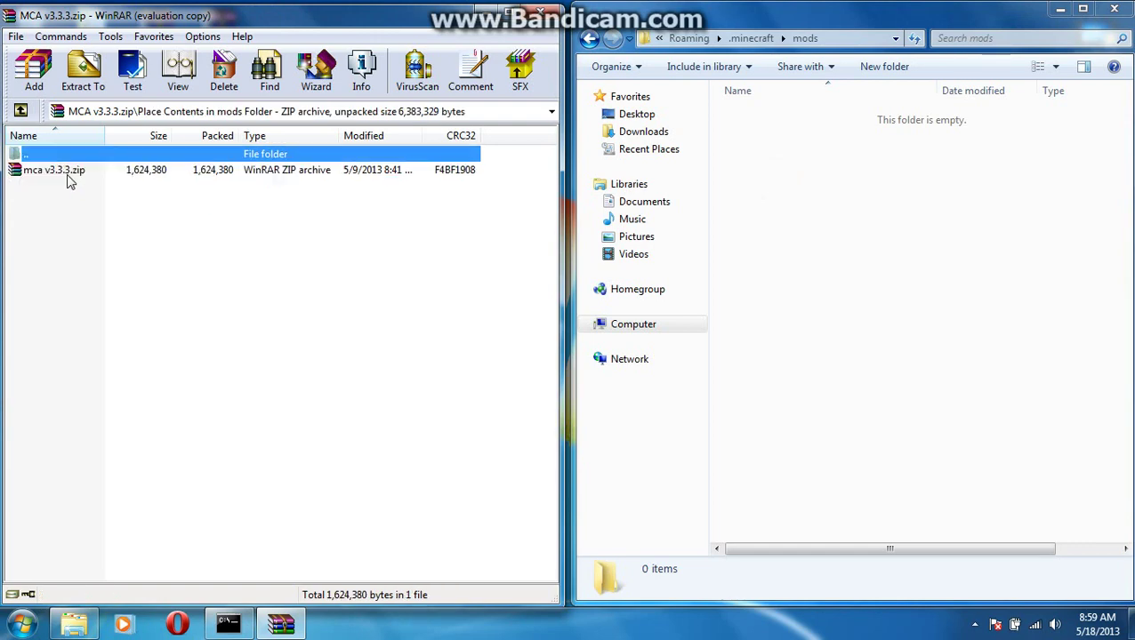
drag(69, 174, 976, 189)
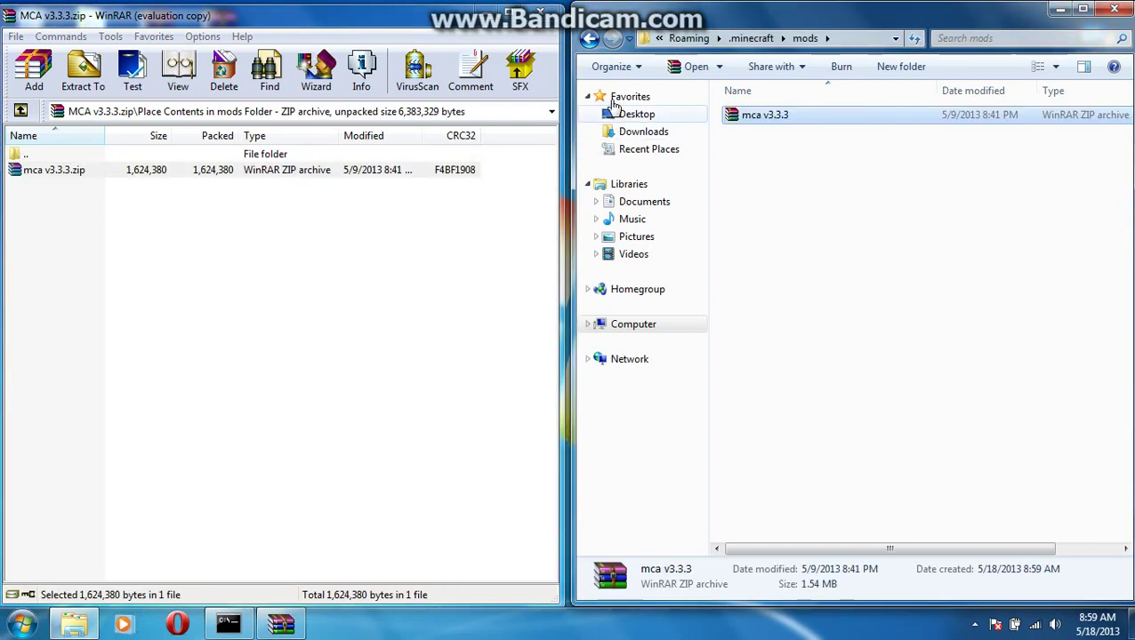
- Close the MCA archive and the mods folder, and start Minecraft with the remembered account details
click(544, 15)
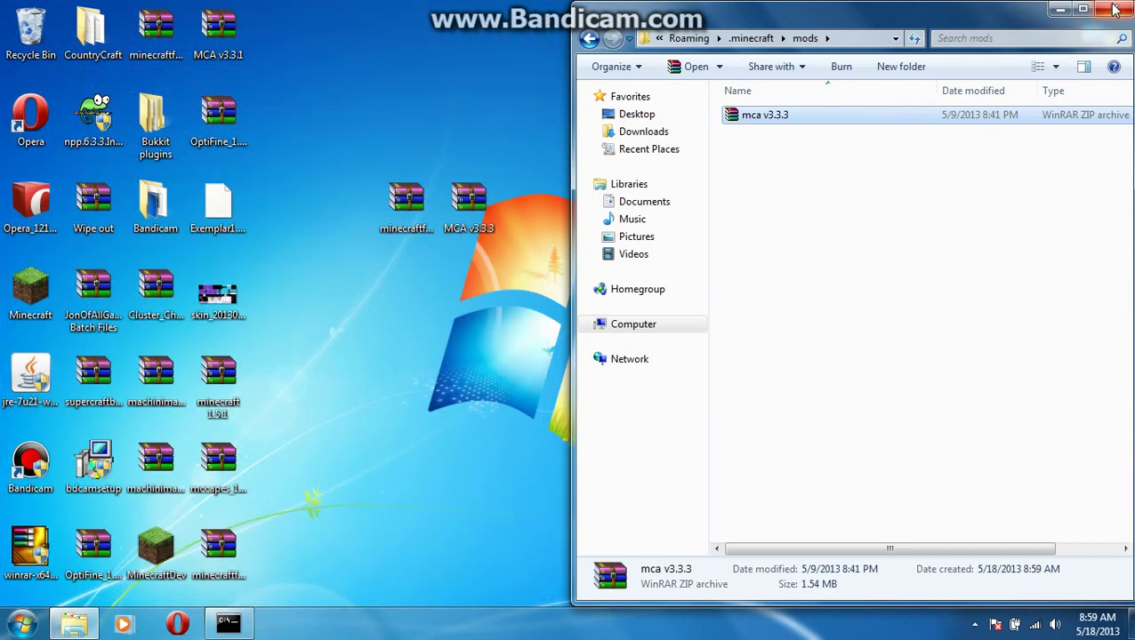
click(1115, 10)
click(14, 283)
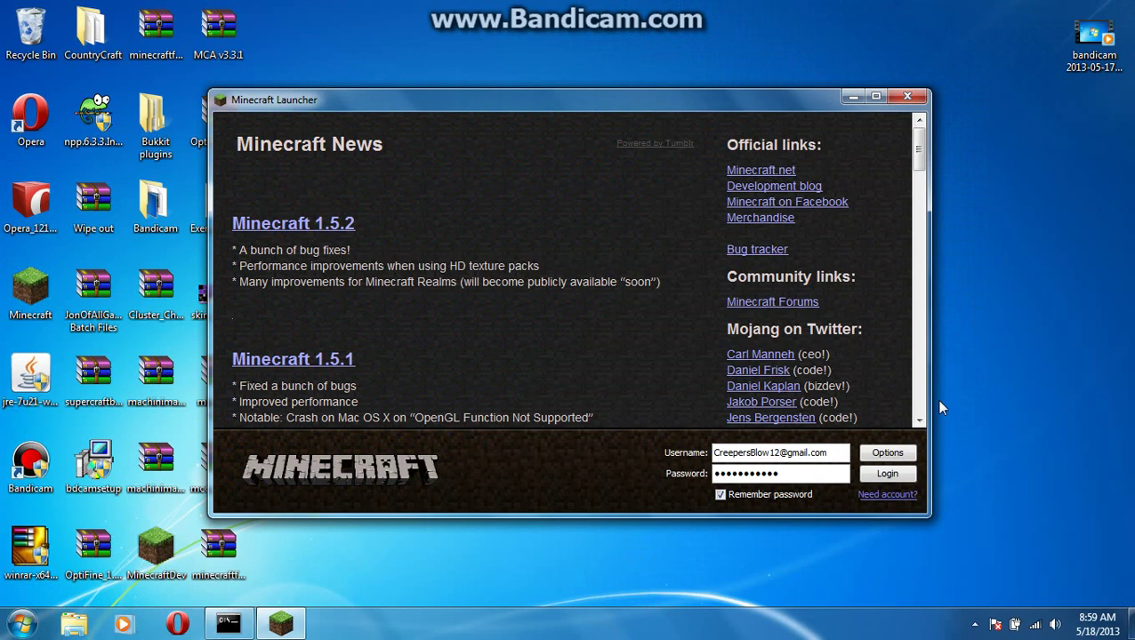
click(886, 474)
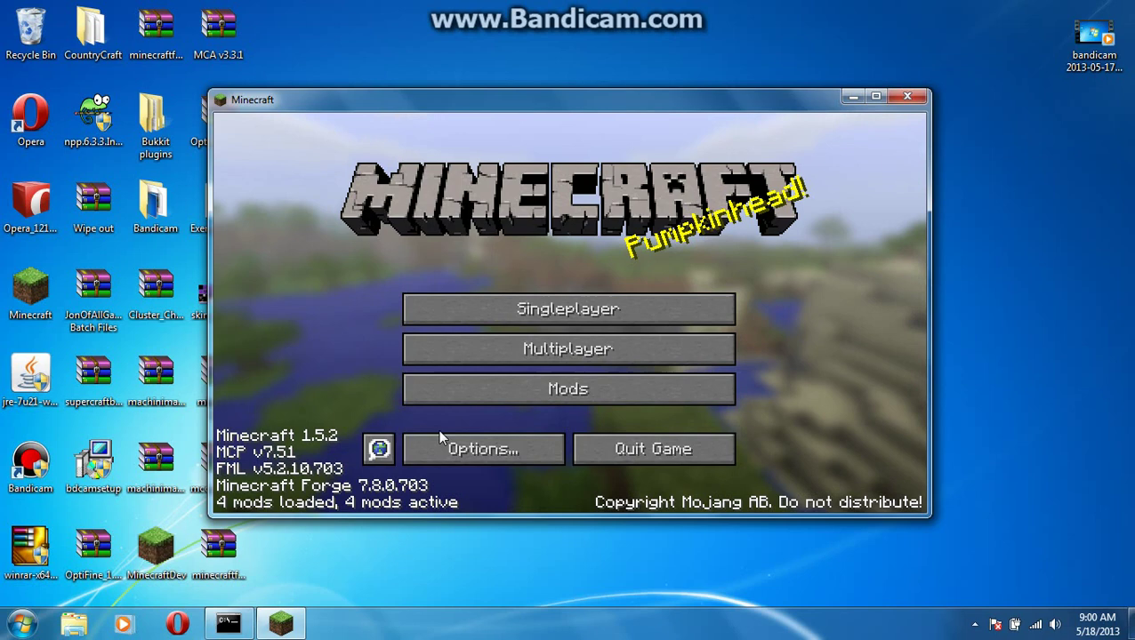
- Examine the Minecraft Comes Alive entry in the game's mod list, and quit the game
click(485, 387)
click(285, 369)
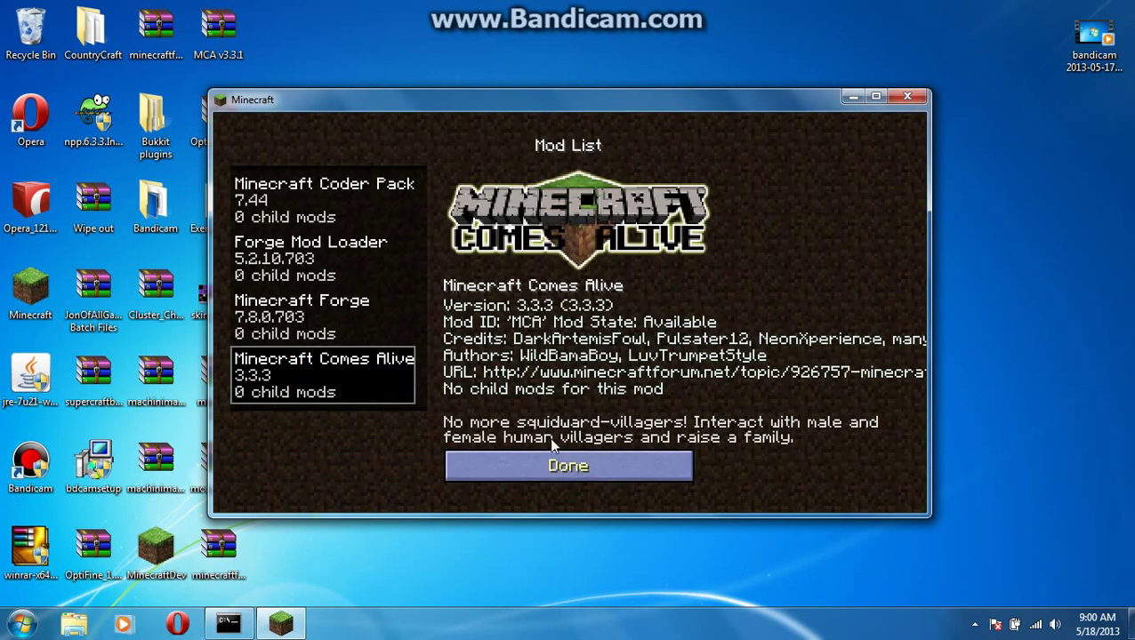
click(549, 467)
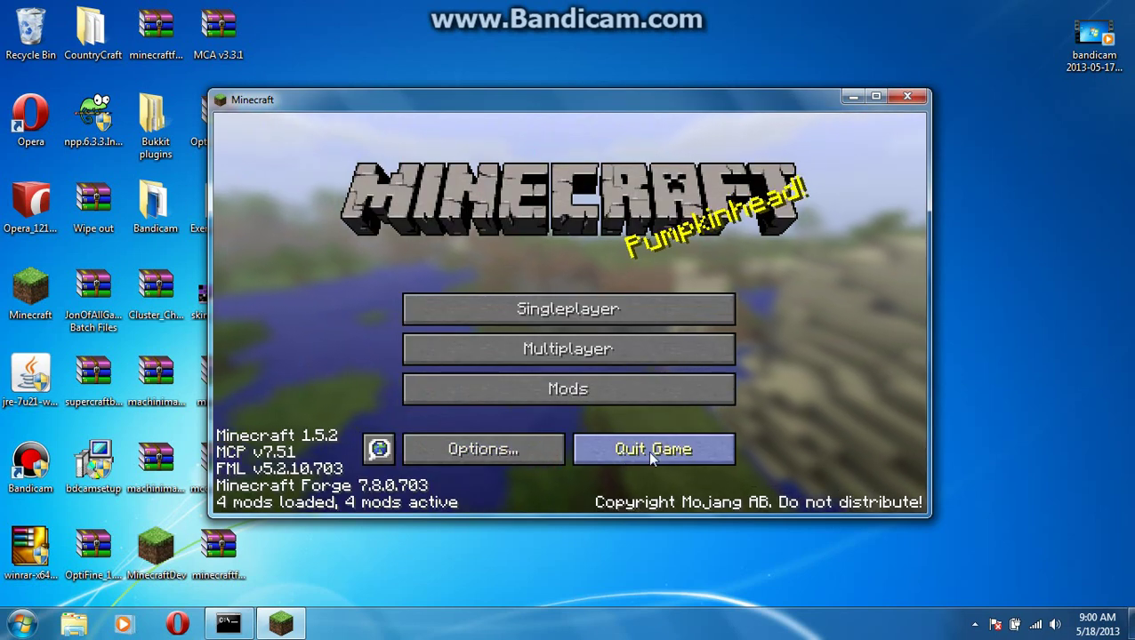
click(647, 452)
drag(809, 173, 400, 111)
drag(337, 127, 869, 459)
drag(793, 487, 327, 136)
drag(403, 136, 749, 350)
right_click(750, 349)
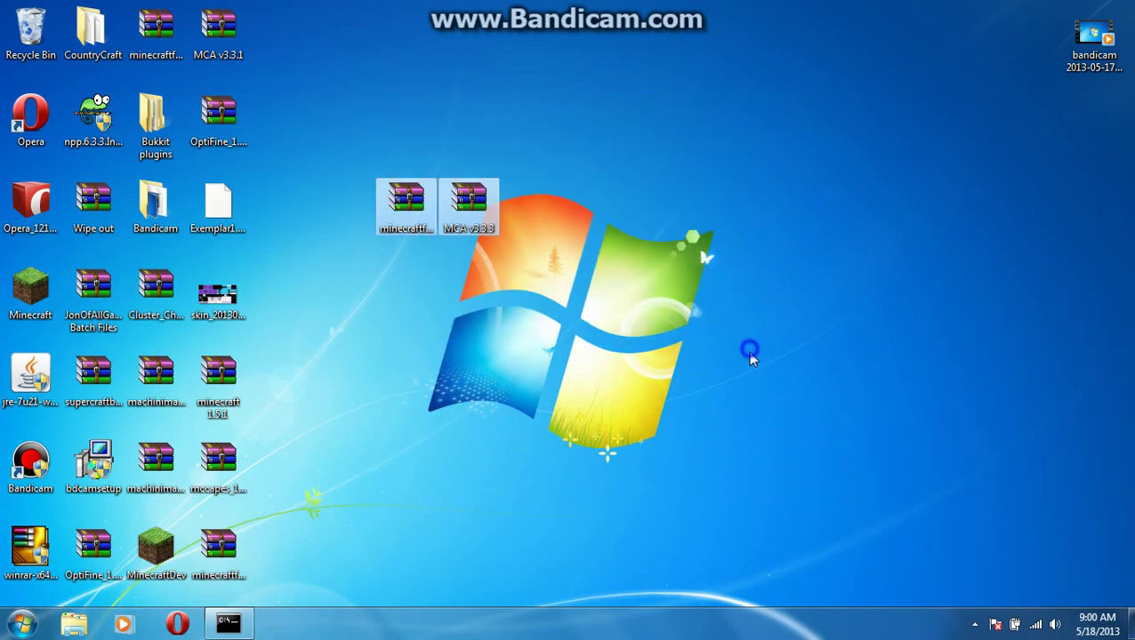
click(718, 357)
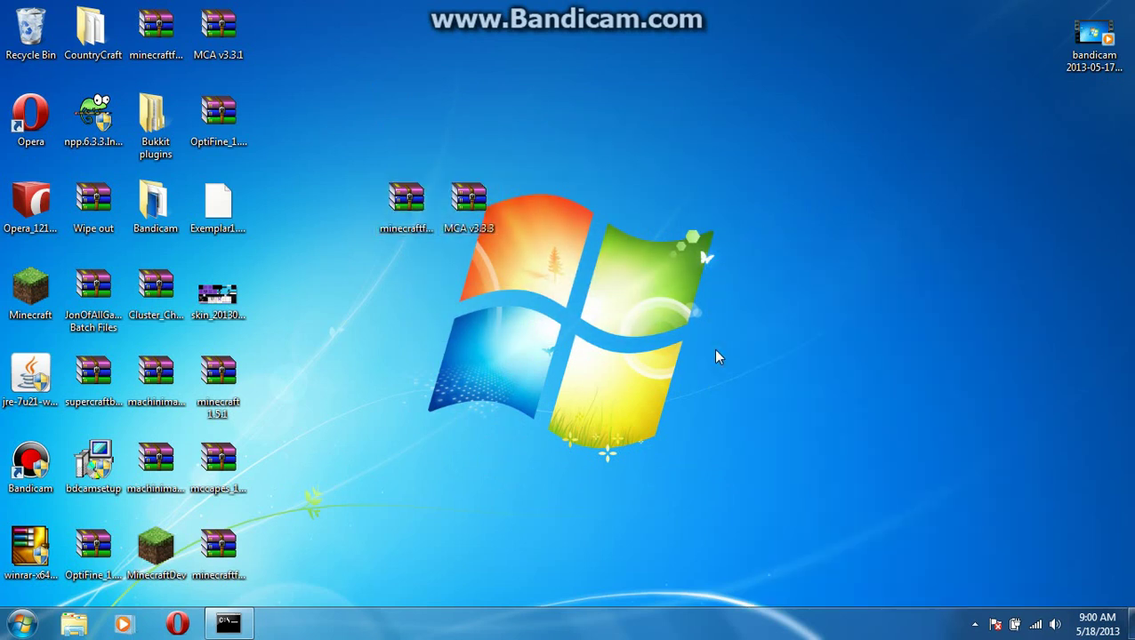